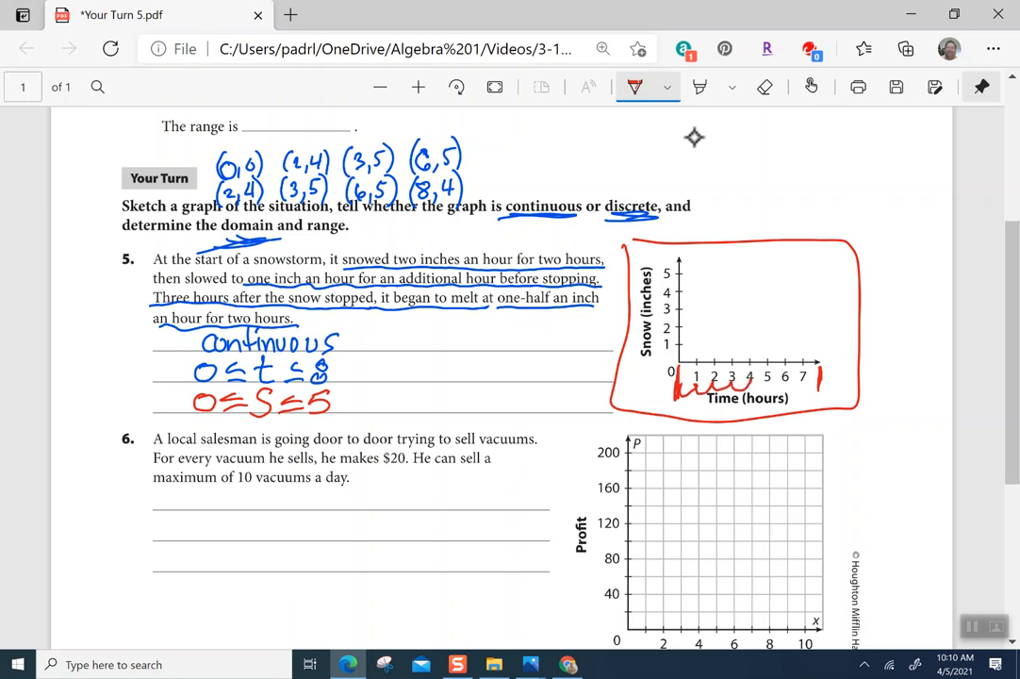
# Step: Handwrite the x-axis settings "0 ≤ x ≤ 8 step 1" and "Time (hrs)" in red above the snow graph
pyautogui.moveTo(686, 133)
pyautogui.mouseDown()
pyautogui.moveTo(738, 157)
pyautogui.moveTo(727, 156)
pyautogui.moveTo(754, 158)
pyautogui.mouseUp()
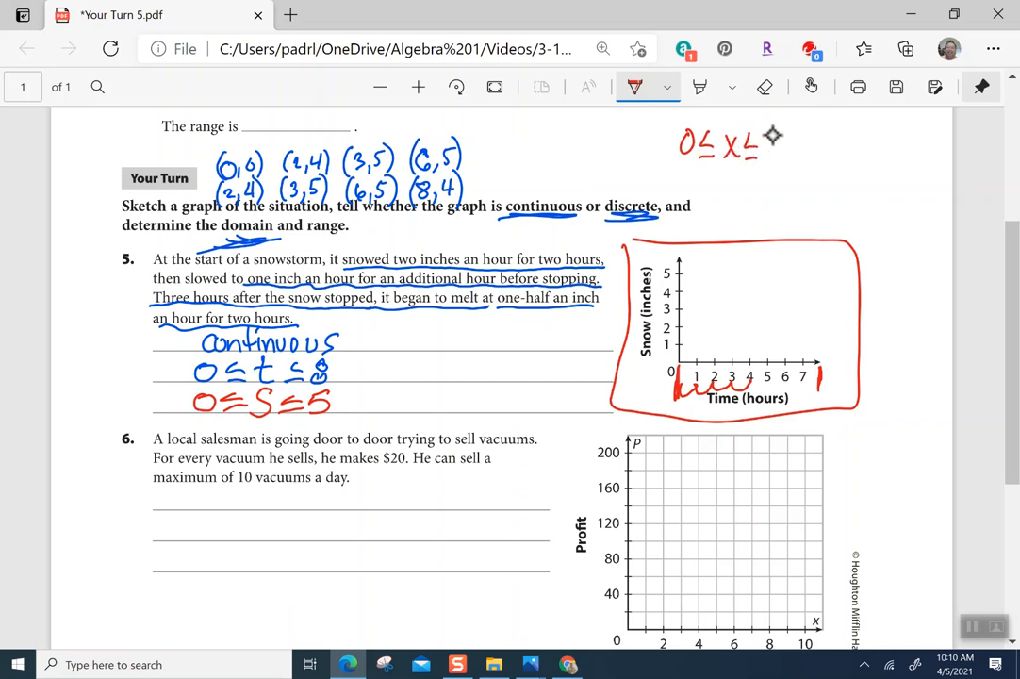
pyautogui.moveTo(771, 135)
pyautogui.mouseDown()
pyautogui.moveTo(771, 153)
pyautogui.moveTo(830, 147)
pyautogui.mouseUp()
pyautogui.moveTo(843, 134); pyautogui.dragTo(839, 159)
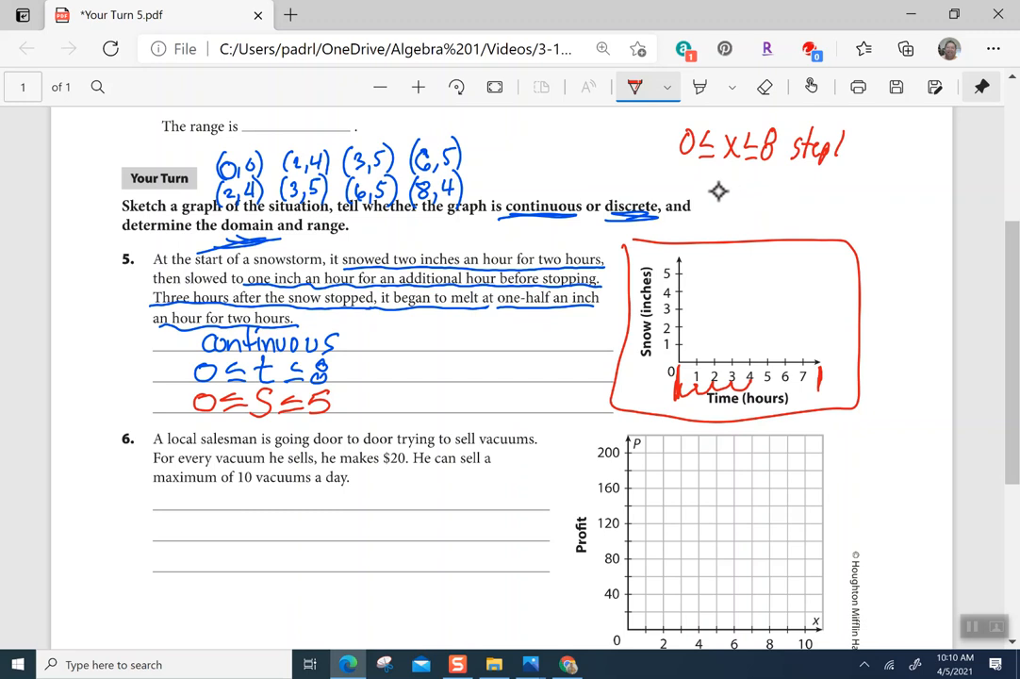
pyautogui.moveTo(717, 171); pyautogui.dragTo(735, 170)
pyautogui.moveTo(726, 171)
pyautogui.mouseDown()
pyautogui.moveTo(725, 189)
pyautogui.moveTo(804, 179)
pyautogui.moveTo(807, 187)
pyautogui.moveTo(774, 189)
pyautogui.moveTo(819, 191)
pyautogui.mouseUp()
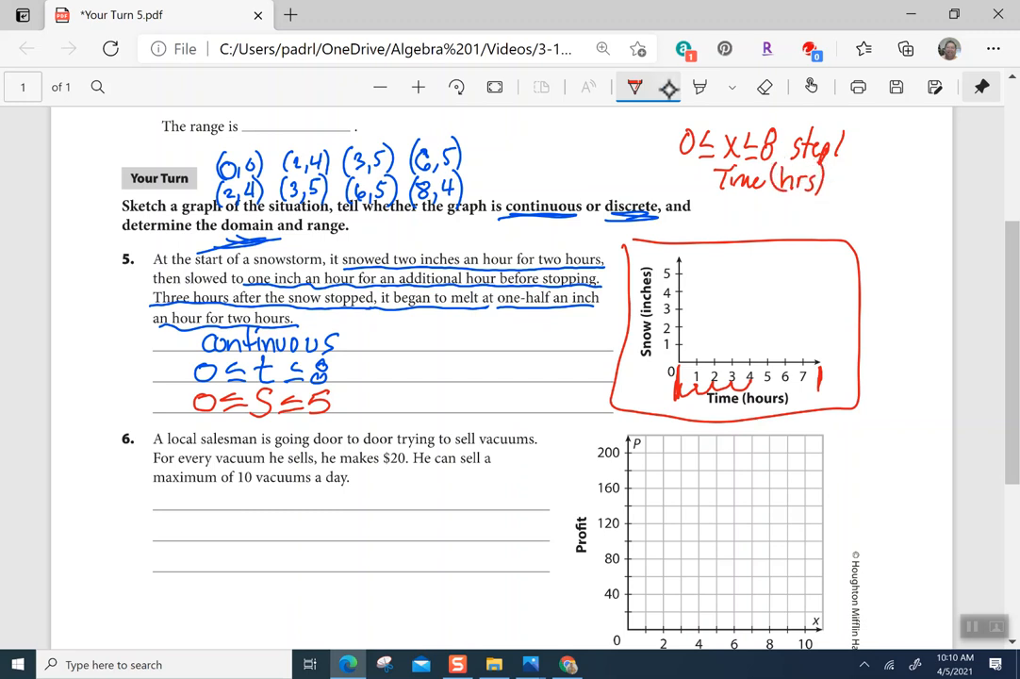
# Step: Switch the pen color to dark purple and mark the snow axis's lower and upper limits and its unit intervals
pyautogui.click(668, 87)
pyautogui.click(652, 238)
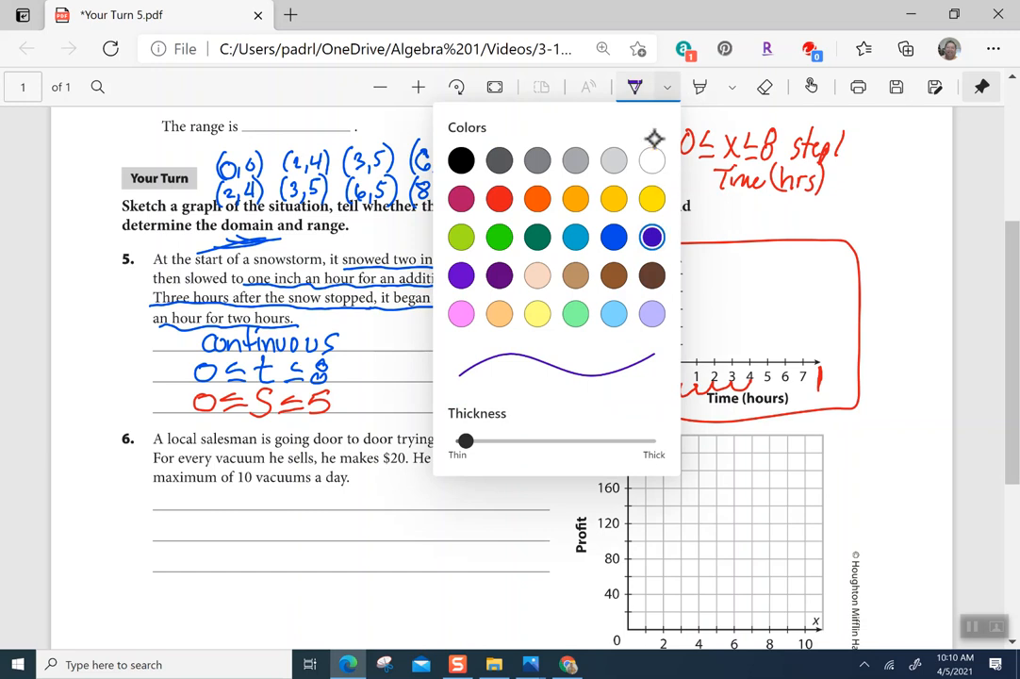
pyautogui.click(712, 281)
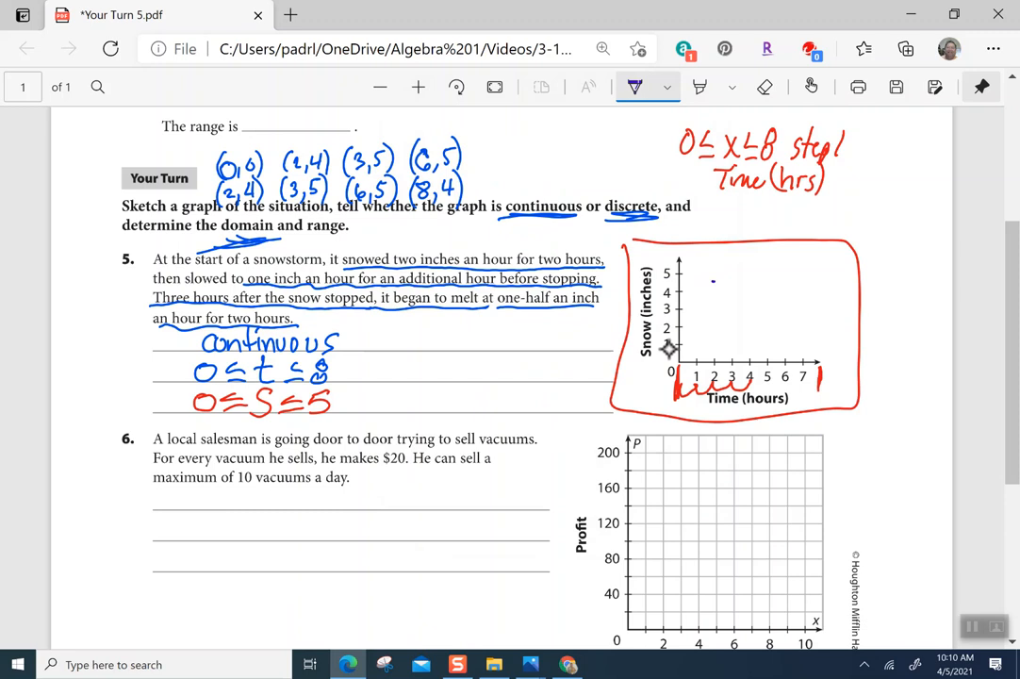
pyautogui.moveTo(653, 362); pyautogui.dragTo(671, 363)
pyautogui.moveTo(660, 255); pyautogui.dragTo(672, 255)
pyautogui.moveTo(676, 357); pyautogui.dragTo(673, 304)
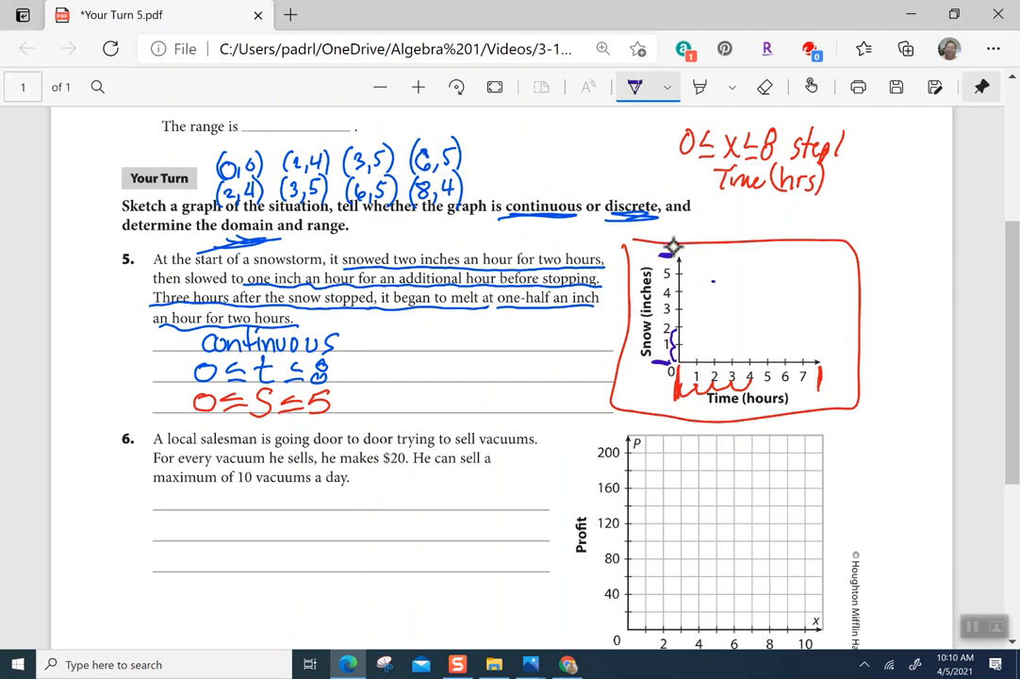
# Step: Handwrite the y-axis settings "0 ≤ y ≤ 6 step 1 Snow (in)" in purple above the snow graph
pyautogui.moveTo(704, 204)
pyautogui.mouseDown()
pyautogui.moveTo(700, 215)
pyautogui.moveTo(706, 206)
pyautogui.moveTo(734, 217)
pyautogui.moveTo(732, 228)
pyautogui.moveTo(746, 217)
pyautogui.mouseUp()
pyautogui.moveTo(745, 222); pyautogui.dragTo(754, 221)
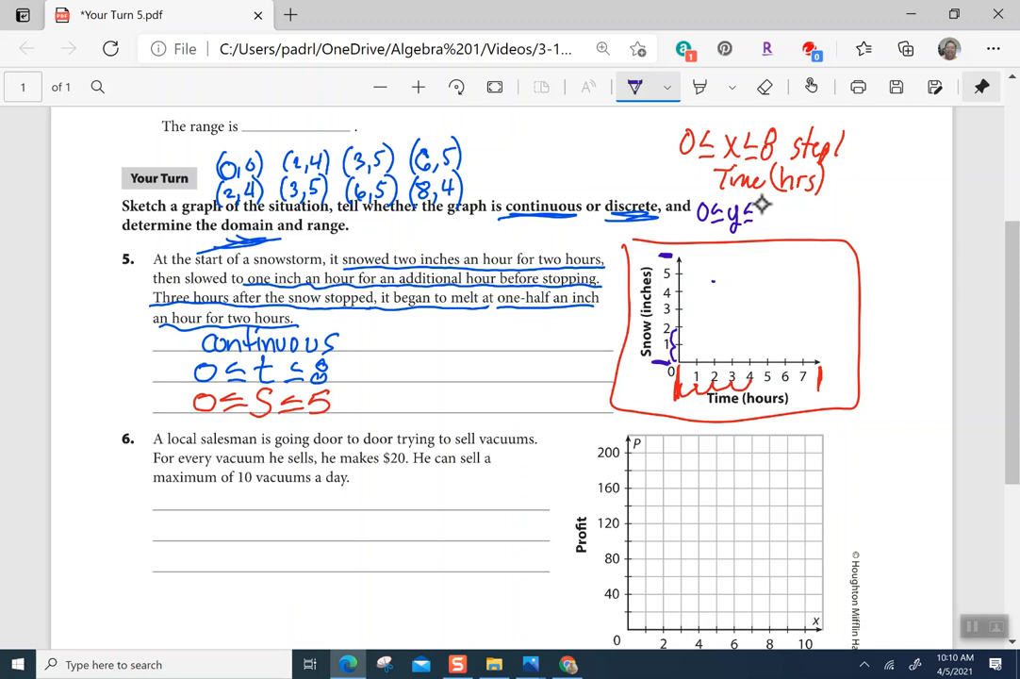
pyautogui.moveTo(763, 207)
pyautogui.mouseDown()
pyautogui.moveTo(757, 218)
pyautogui.moveTo(820, 223)
pyautogui.mouseUp()
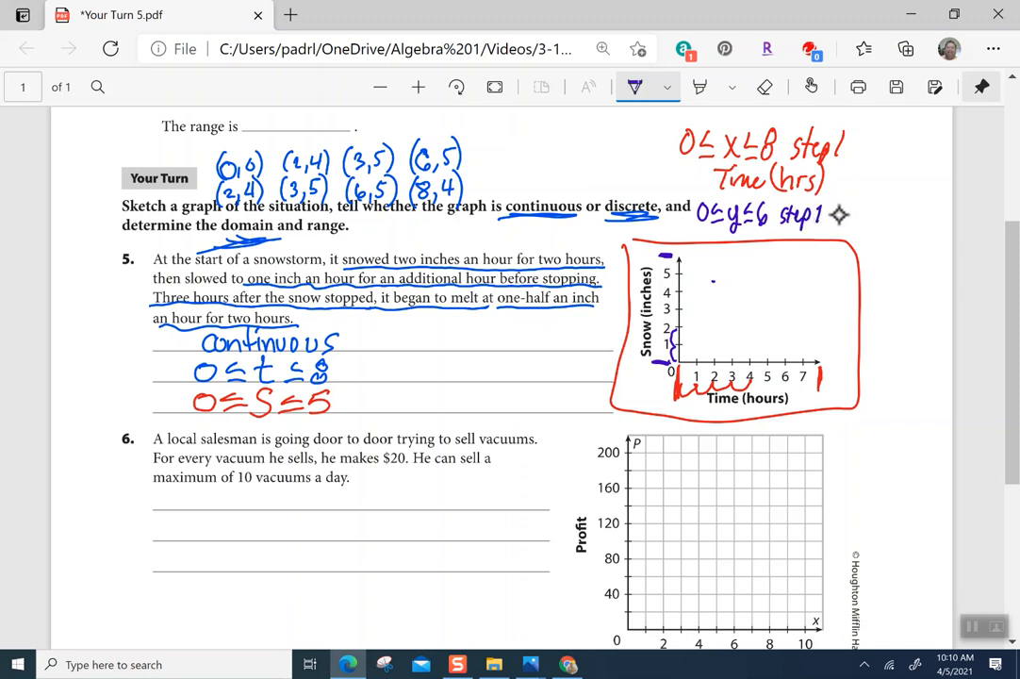
pyautogui.moveTo(842, 209)
pyautogui.mouseDown()
pyautogui.moveTo(830, 226)
pyautogui.moveTo(870, 217)
pyautogui.moveTo(877, 237)
pyautogui.moveTo(901, 234)
pyautogui.mouseUp()
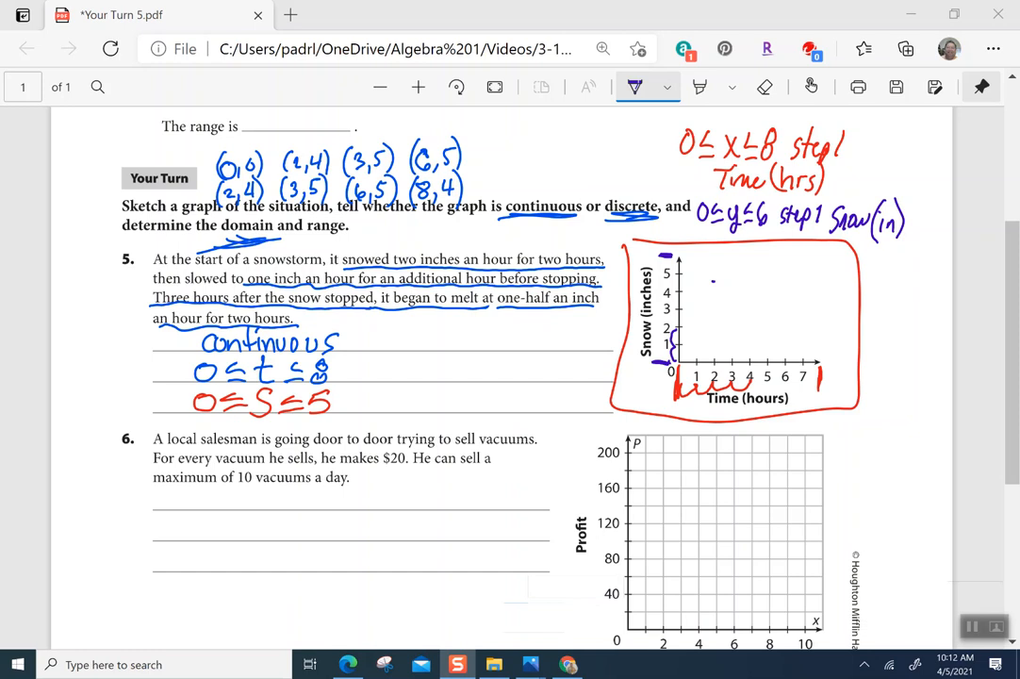
# Step: Switch to Desmos in Chrome, open its graphing calculator, and turn off the minor gridlines
pyautogui.click(568, 665)
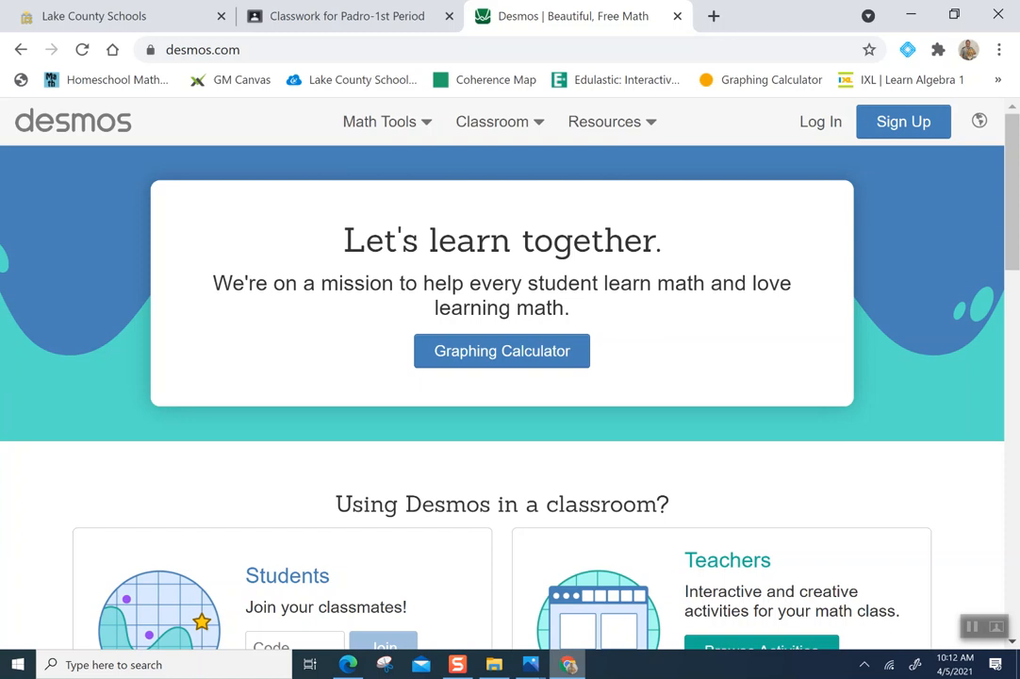
pyautogui.click(495, 351)
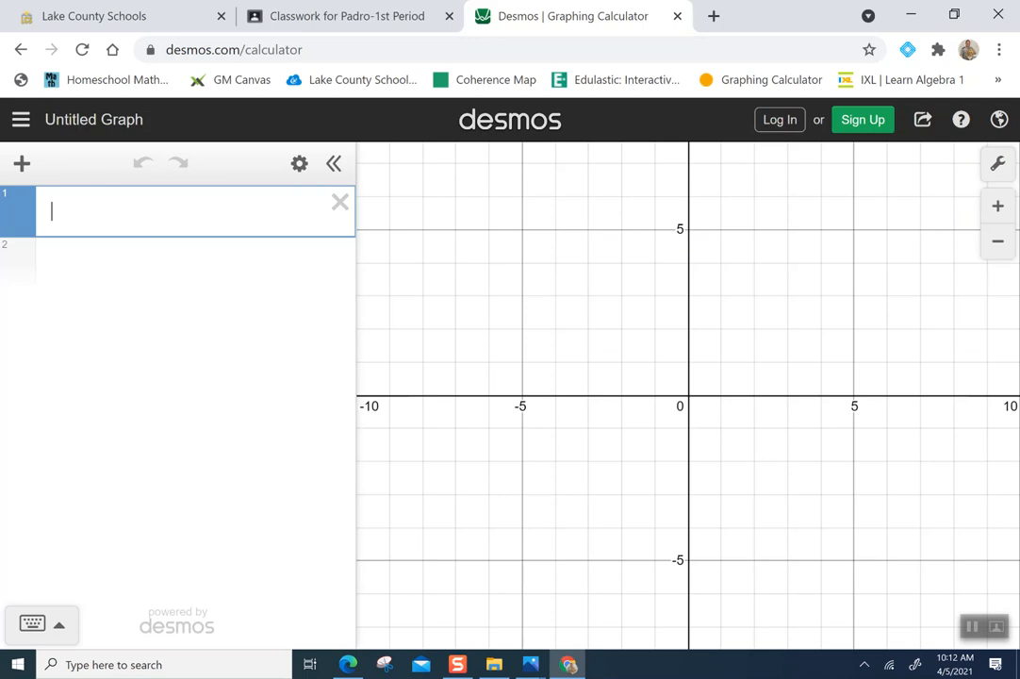
pyautogui.click(999, 166)
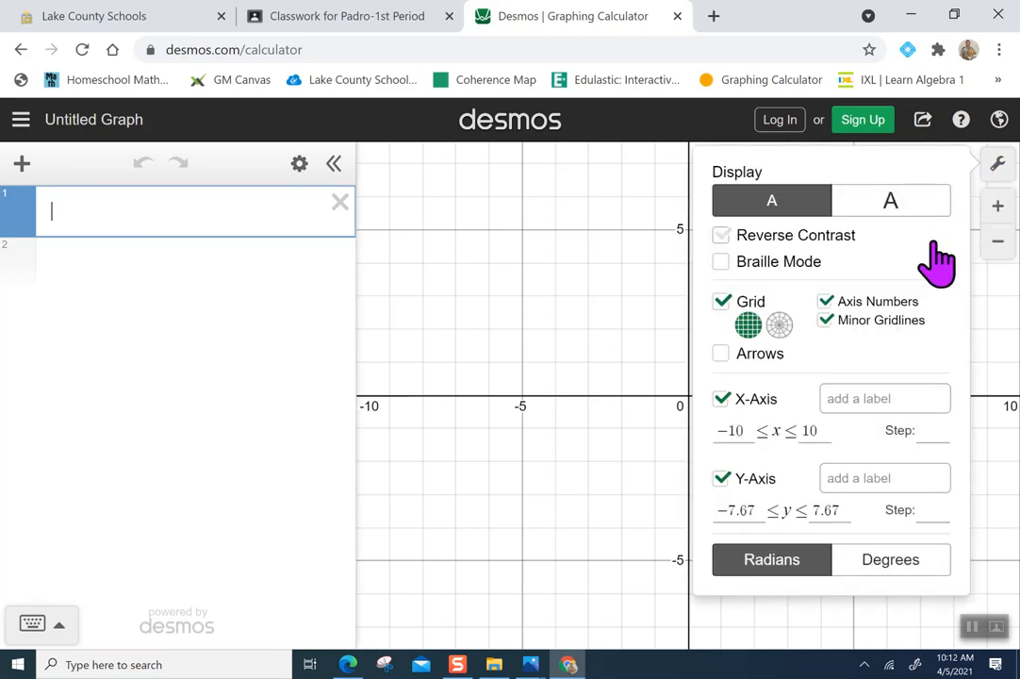
pyautogui.click(826, 322)
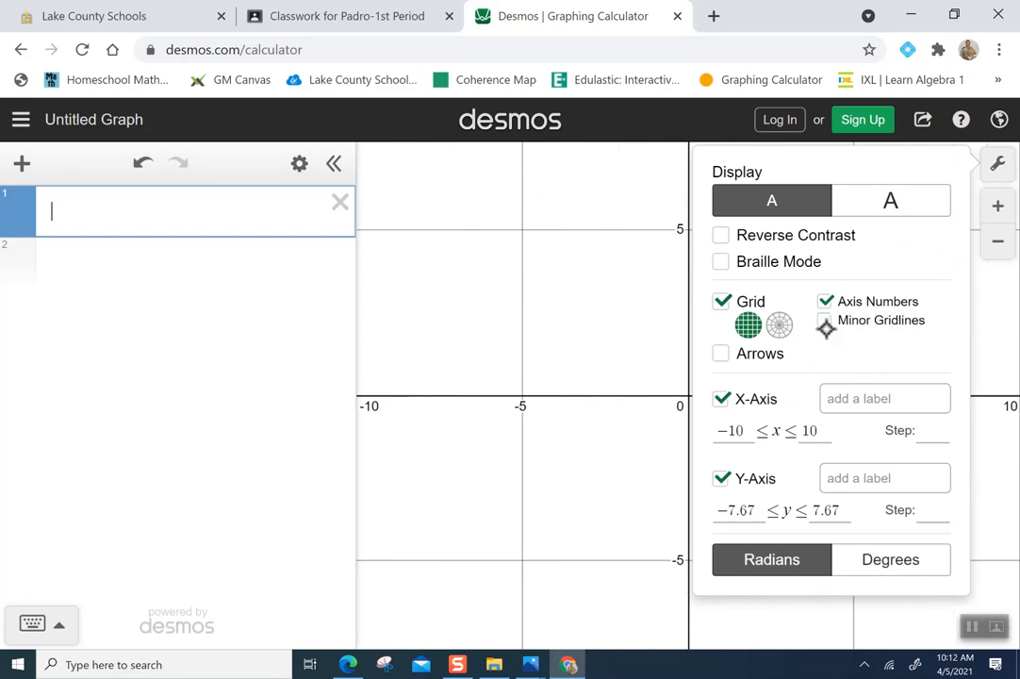
# Step: Label the x-axis "Time (hrs)" and set its range from 0 to 8 with a step of 1
pyautogui.click(876, 399)
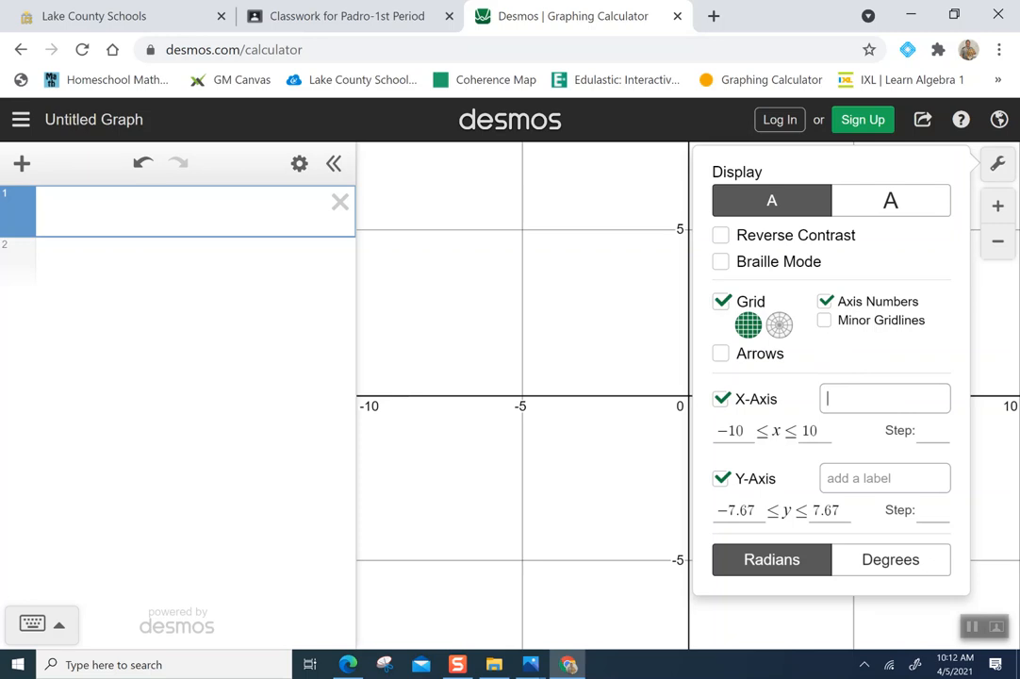
pyautogui.write('Time (hrs)')
pyautogui.press('Tab')
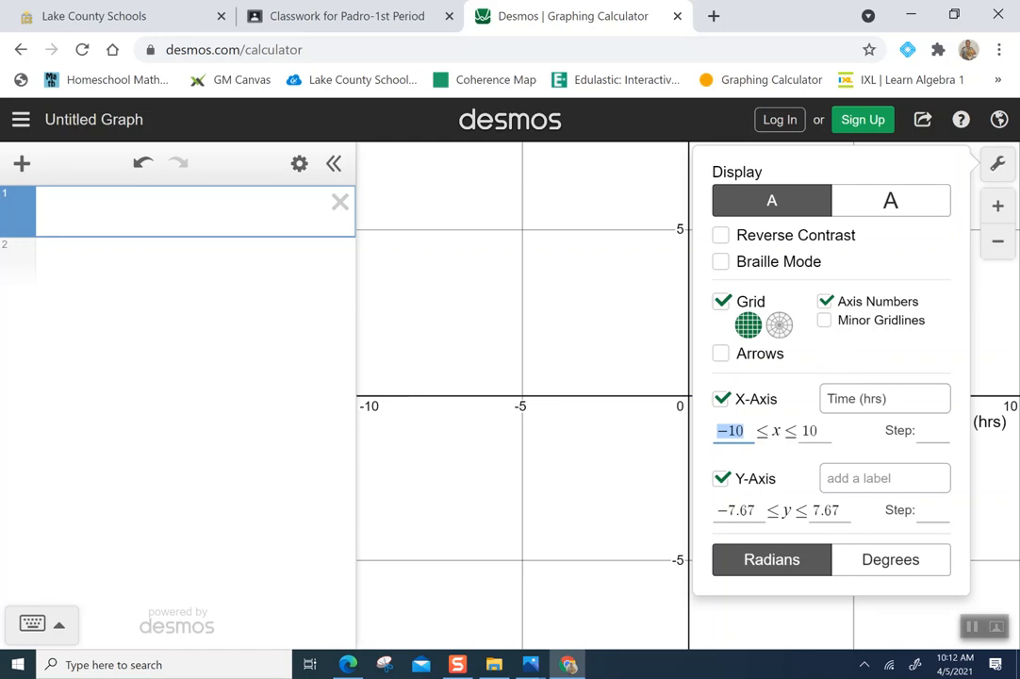
pyautogui.write('0')
pyautogui.press('Tab')
pyautogui.write('8')
pyautogui.press('Tab')
pyautogui.press('Tab')
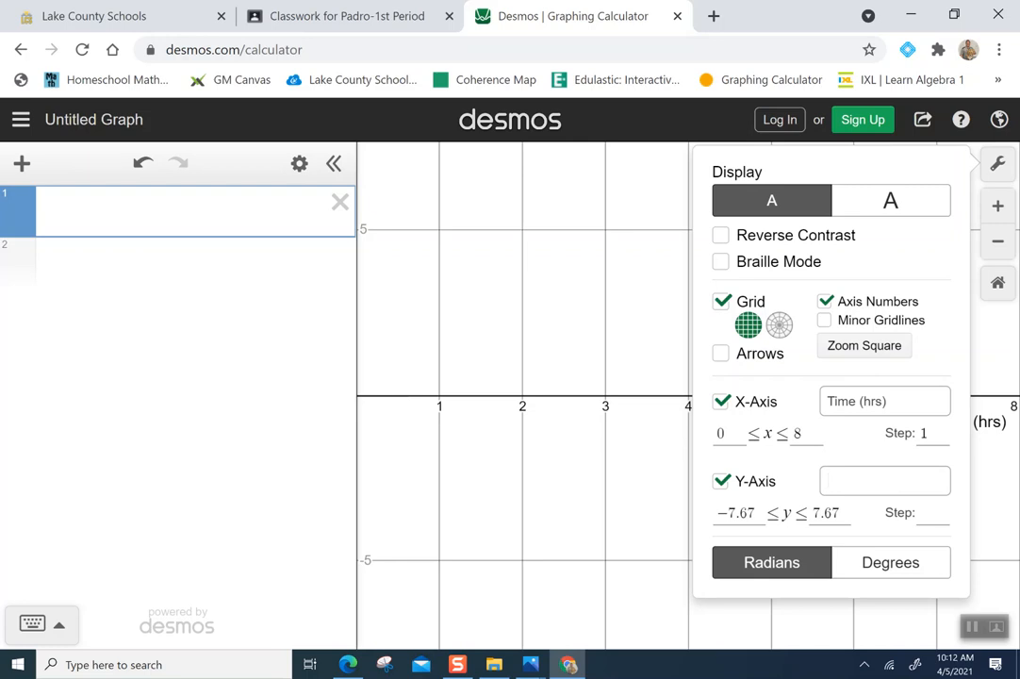
# Step: Label the y-axis "Snow (in)" and set its range from 0 to 6 with a step of 1
pyautogui.hotkey('ctrl', 'n')
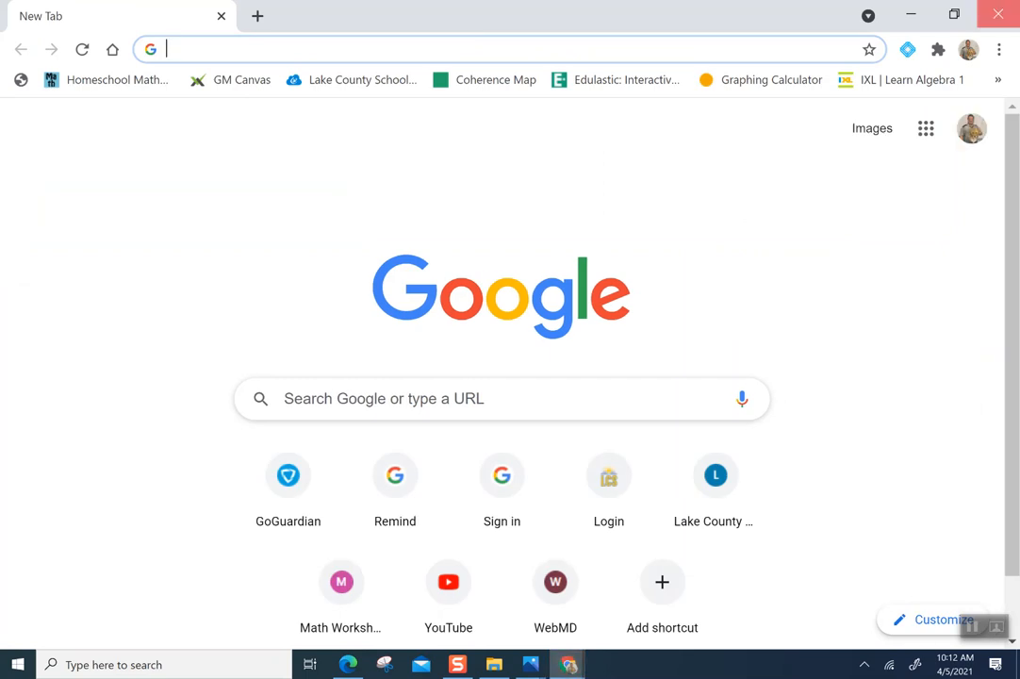
pyautogui.click(999, 14)
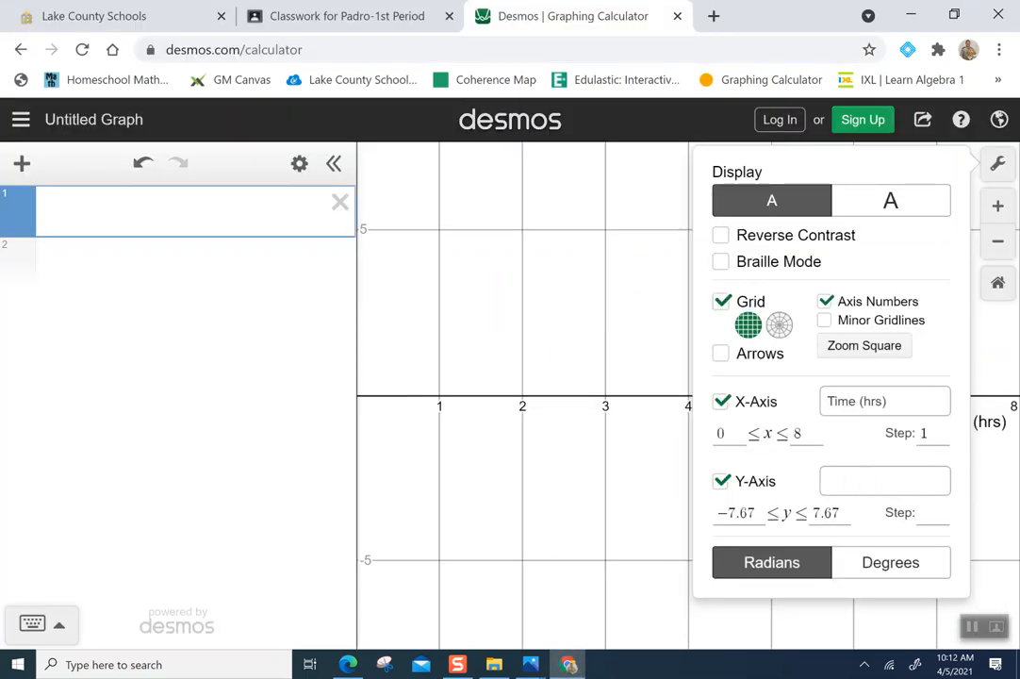
pyautogui.write('Snow (')
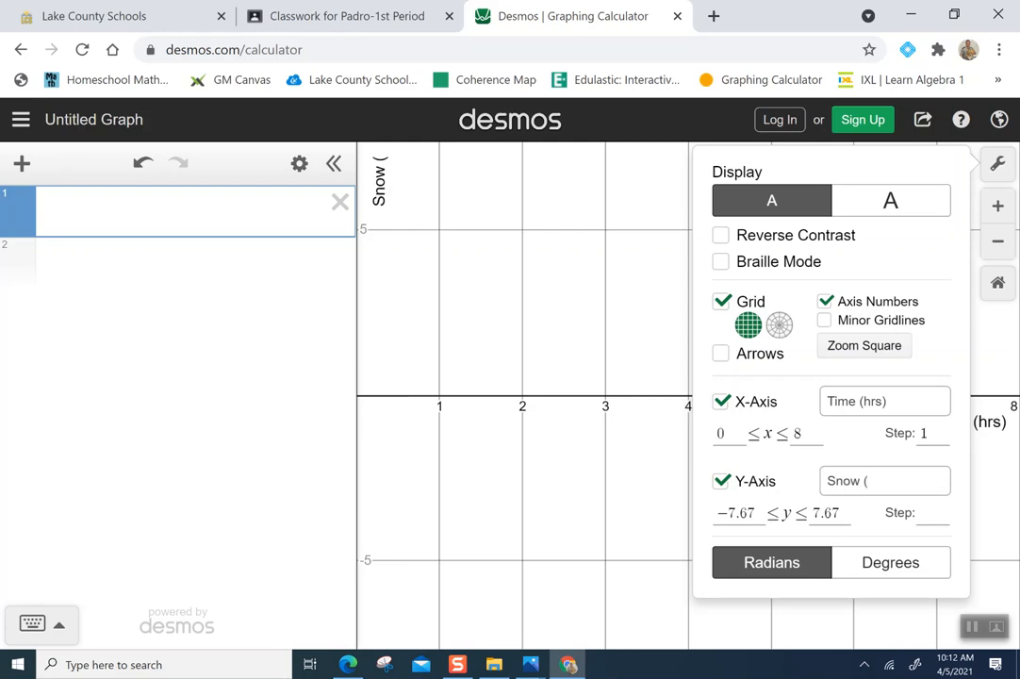
pyautogui.write('in)')
pyautogui.press('Tab')
pyautogui.write('0')
pyautogui.press('Tab')
pyautogui.write('6')
pyautogui.press('Tab')
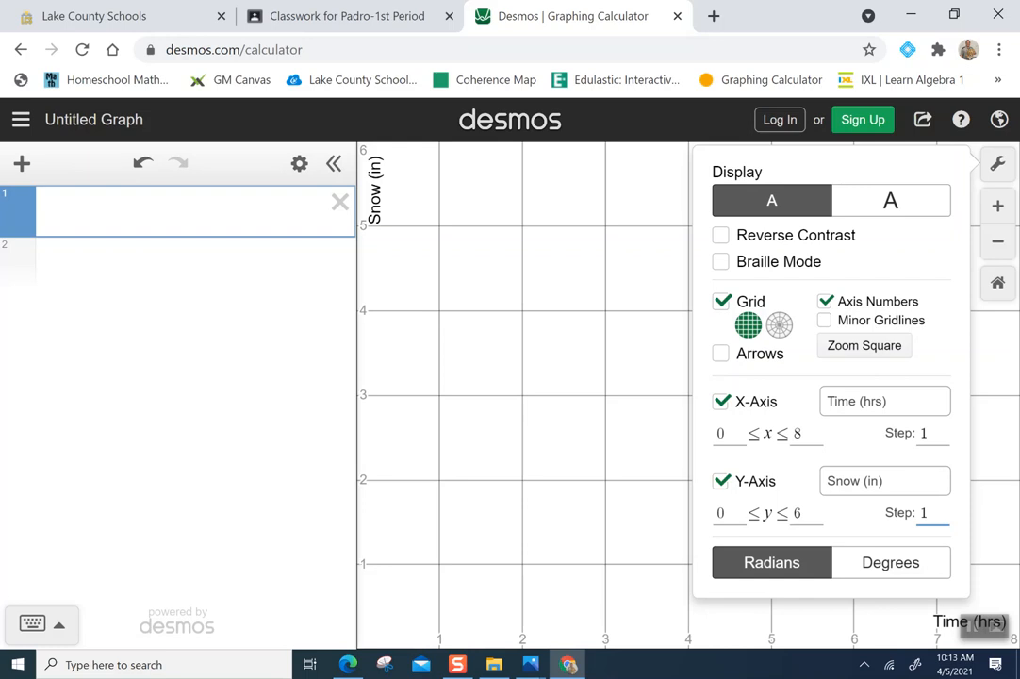
pyautogui.click(997, 170)
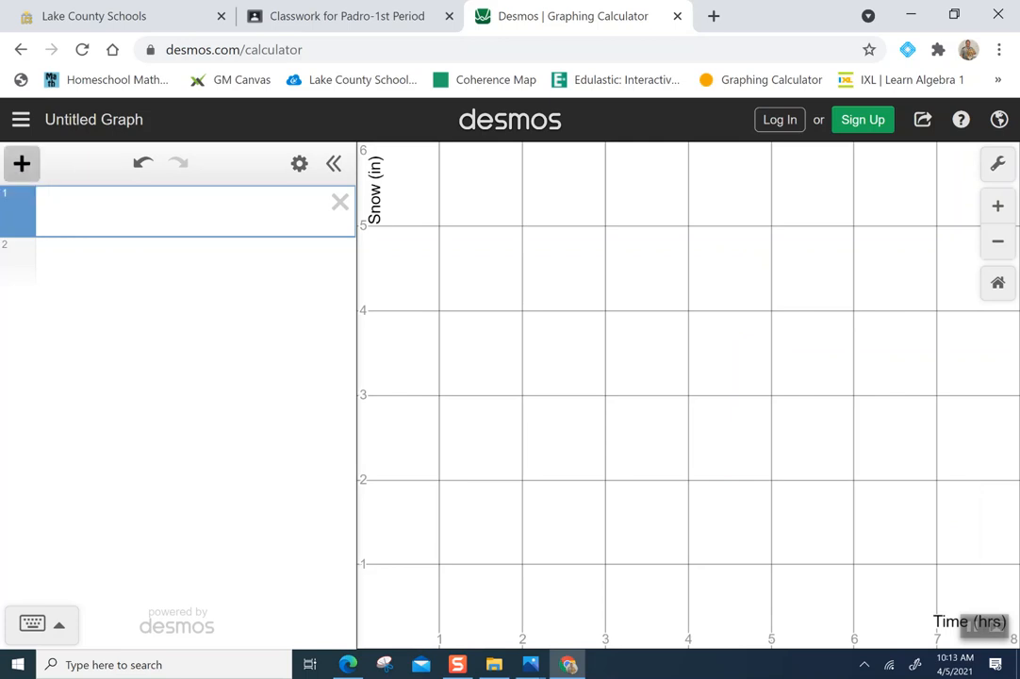
# Step: Add a table containing the points (0, 0) and (2, 4)
pyautogui.click(21, 163)
pyautogui.click(57, 298)
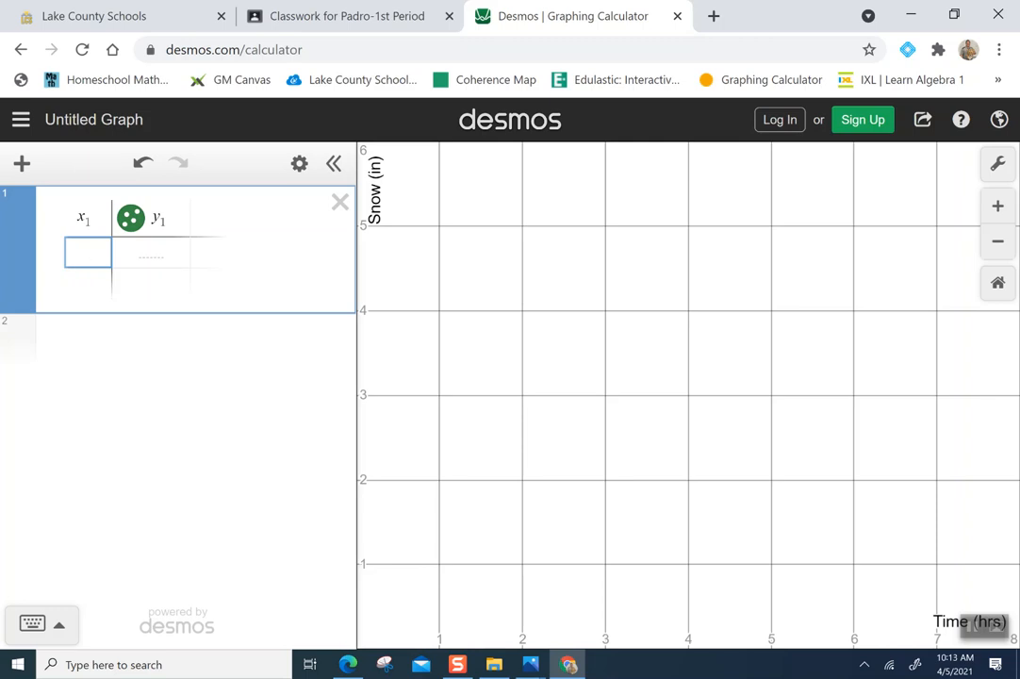
pyautogui.write('0')
pyautogui.press('Tab')
pyautogui.write('0')
pyautogui.press('Tab')
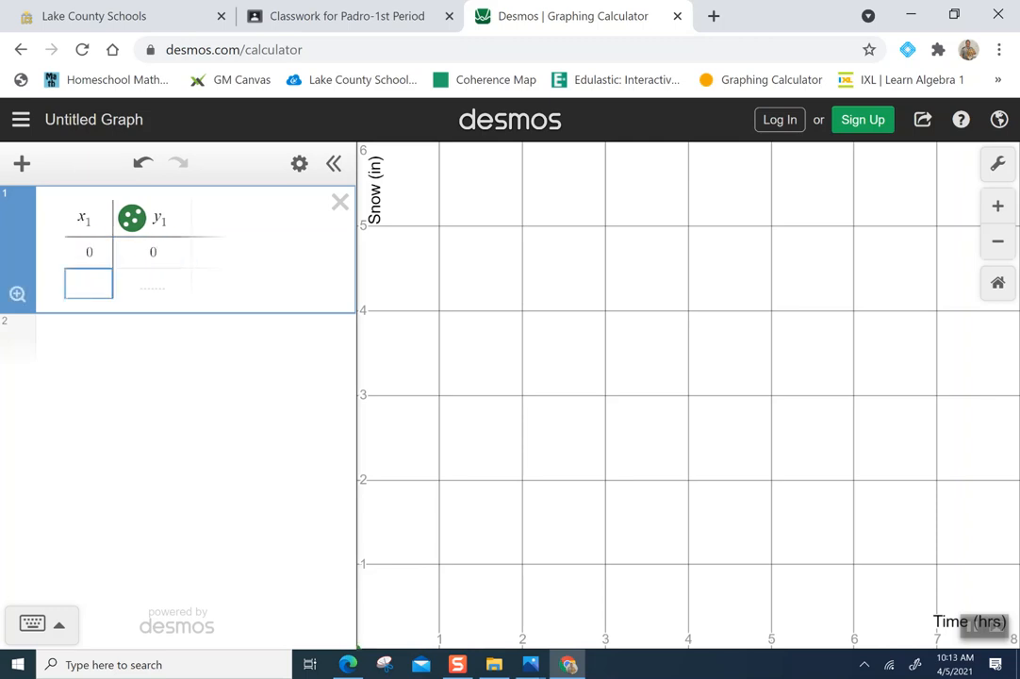
pyautogui.write('2')
pyautogui.press('Tab')
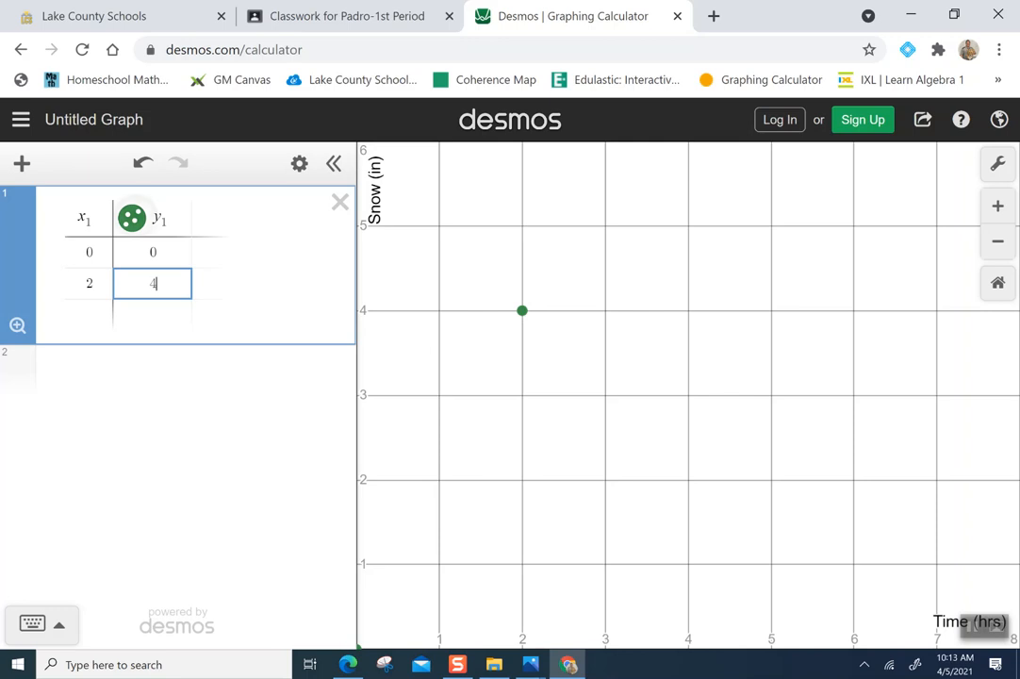
# Step: Turn on connecting lines for the points of the first table
pyautogui.rightClick(137, 218)
pyautogui.click(134, 218)
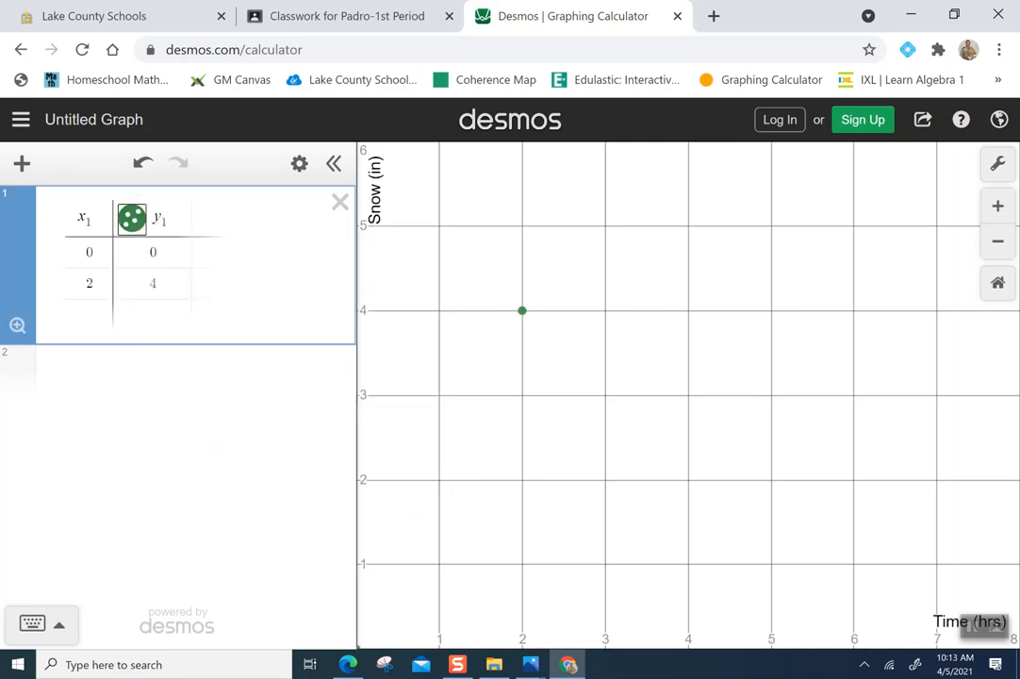
pyautogui.rightClick(138, 223)
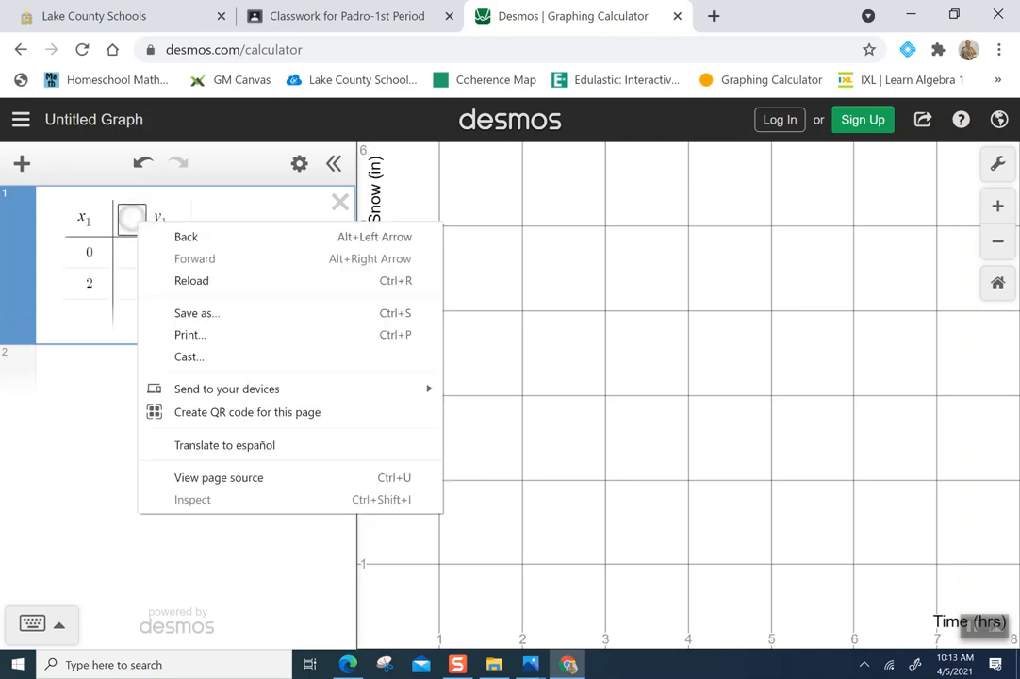
pyautogui.click(133, 219)
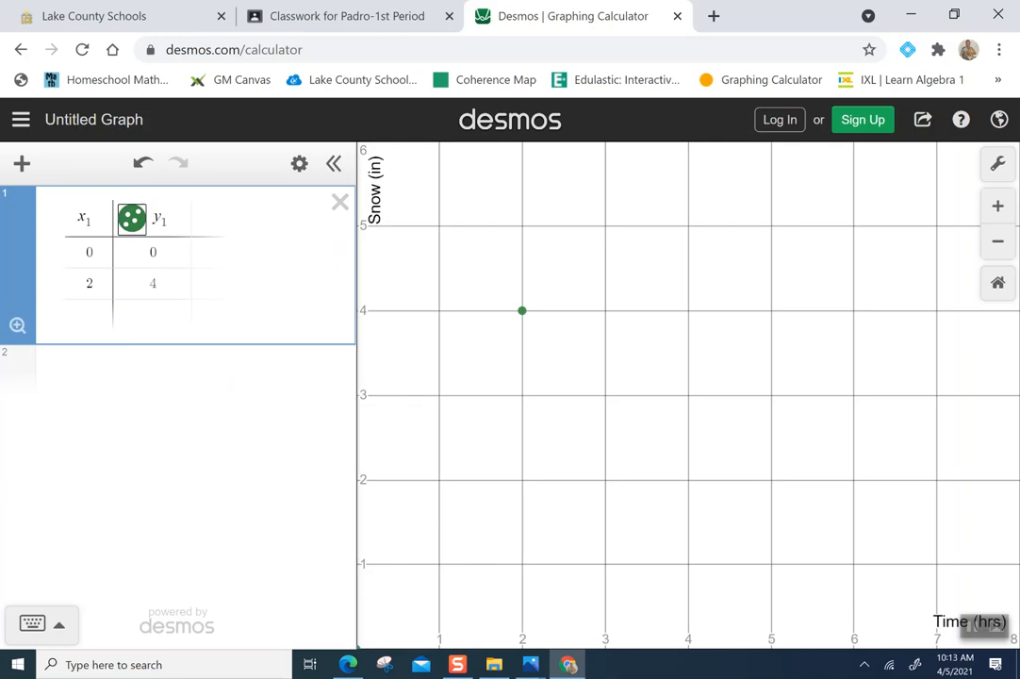
pyautogui.click(133, 217)
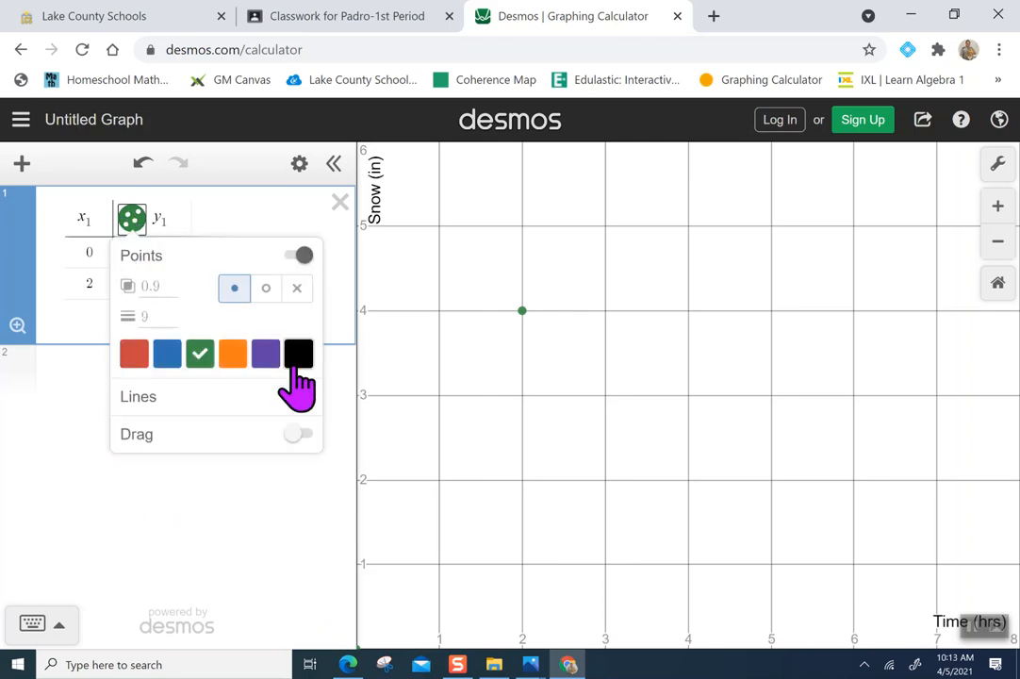
pyautogui.click(304, 398)
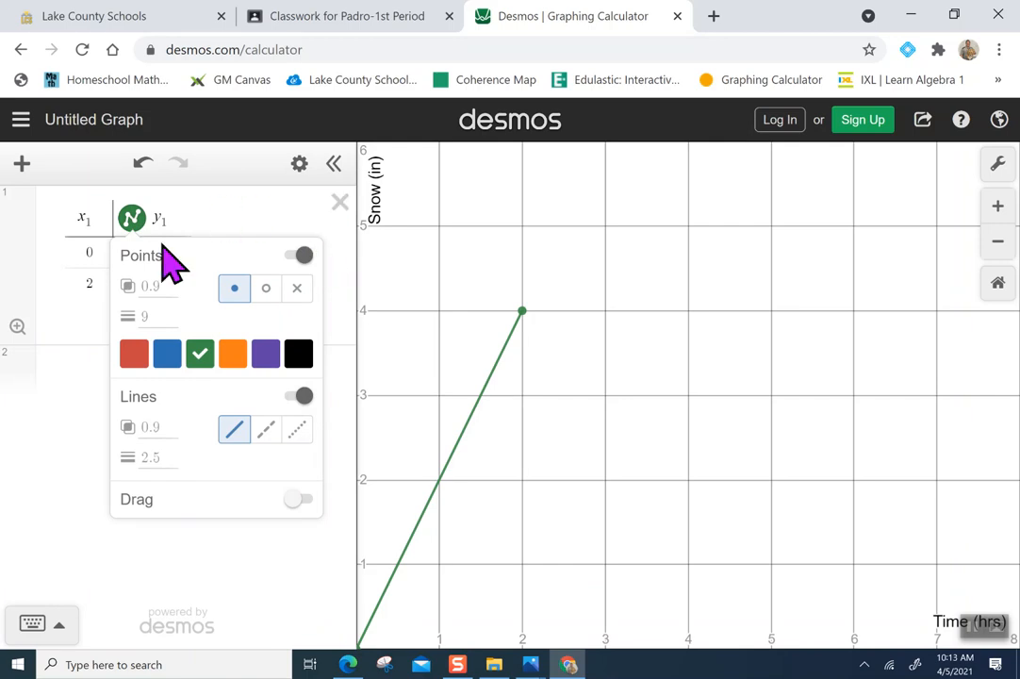
pyautogui.click(65, 367)
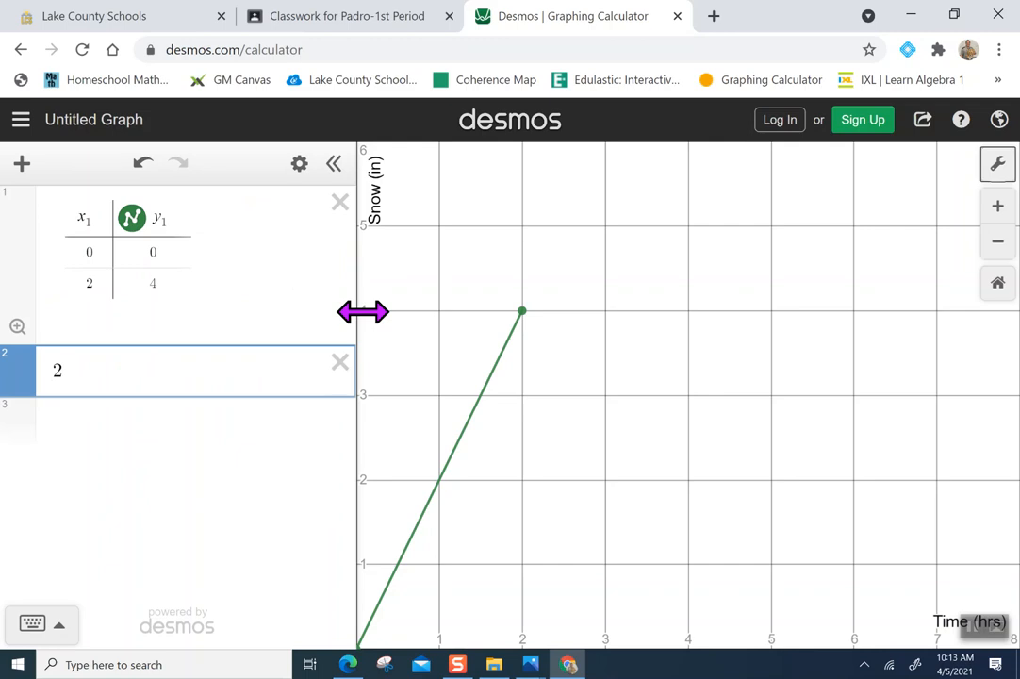
pyautogui.click(339, 363)
pyautogui.click(73, 369)
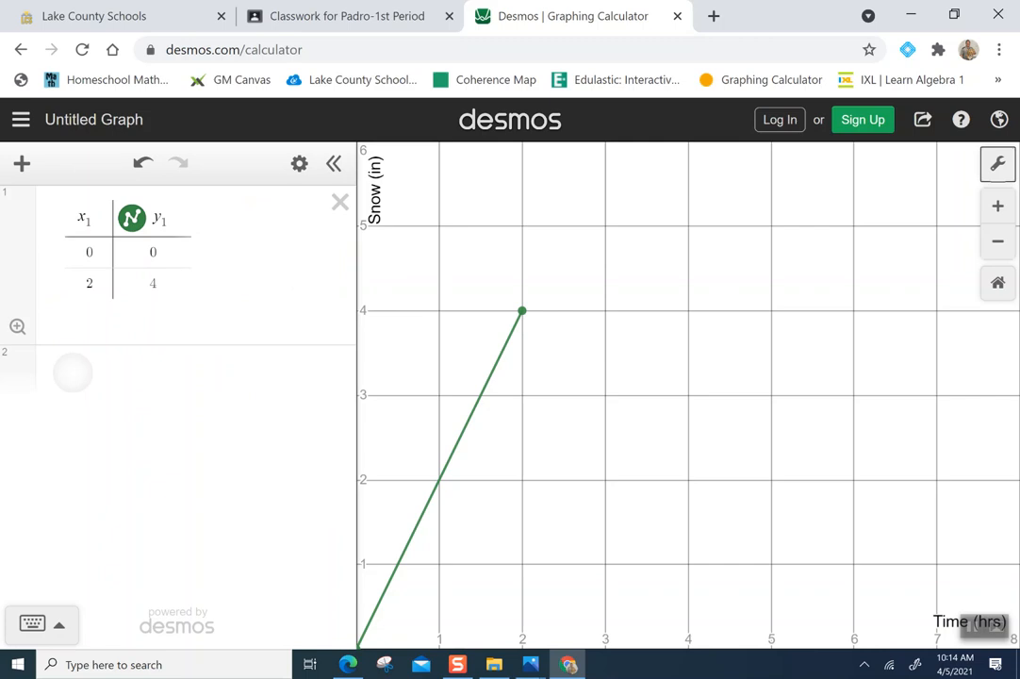
# Step: Add a second table containing the points (2, 4) and (3, 5)
pyautogui.click(21, 164)
pyautogui.click(59, 298)
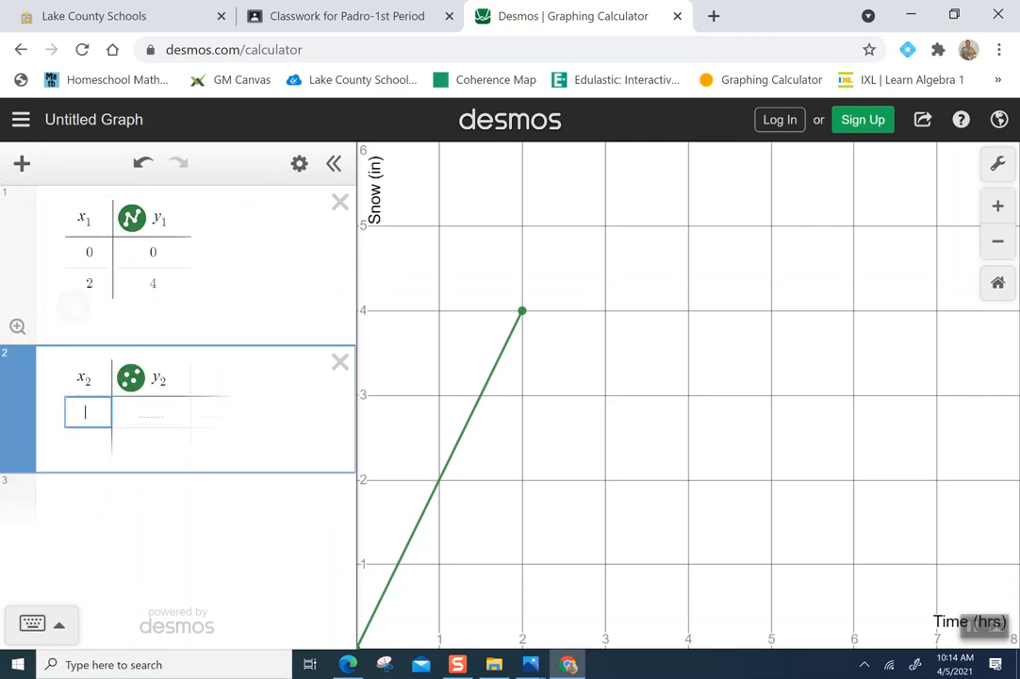
pyautogui.write('2')
pyautogui.press('Tab')
pyautogui.write('4')
pyautogui.press('Return')
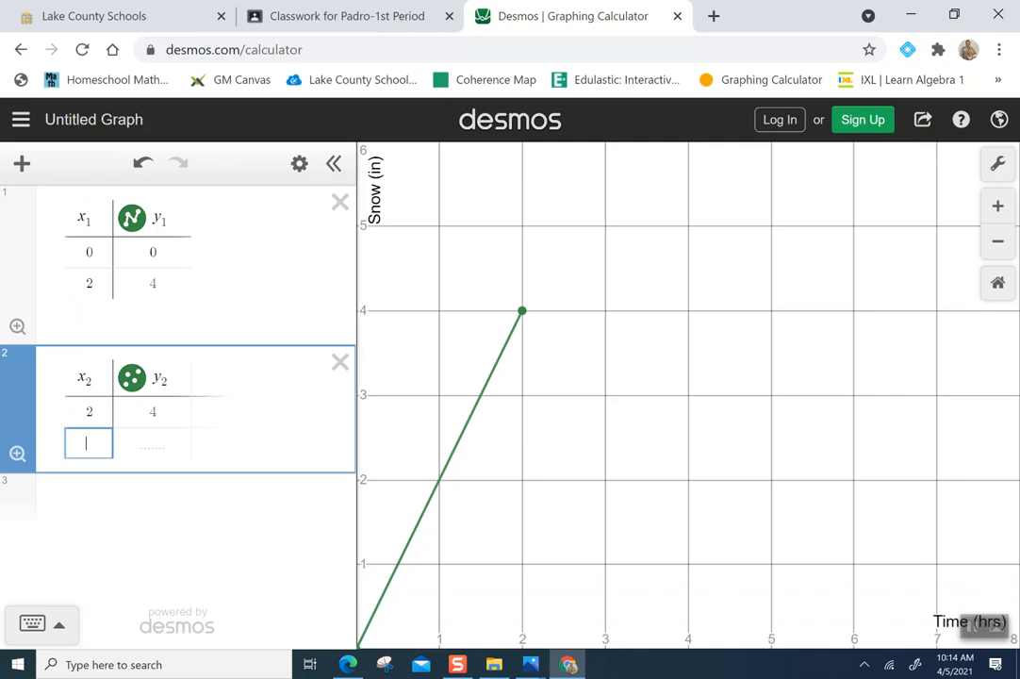
pyautogui.write('3')
pyautogui.press('Tab')
pyautogui.write('5')
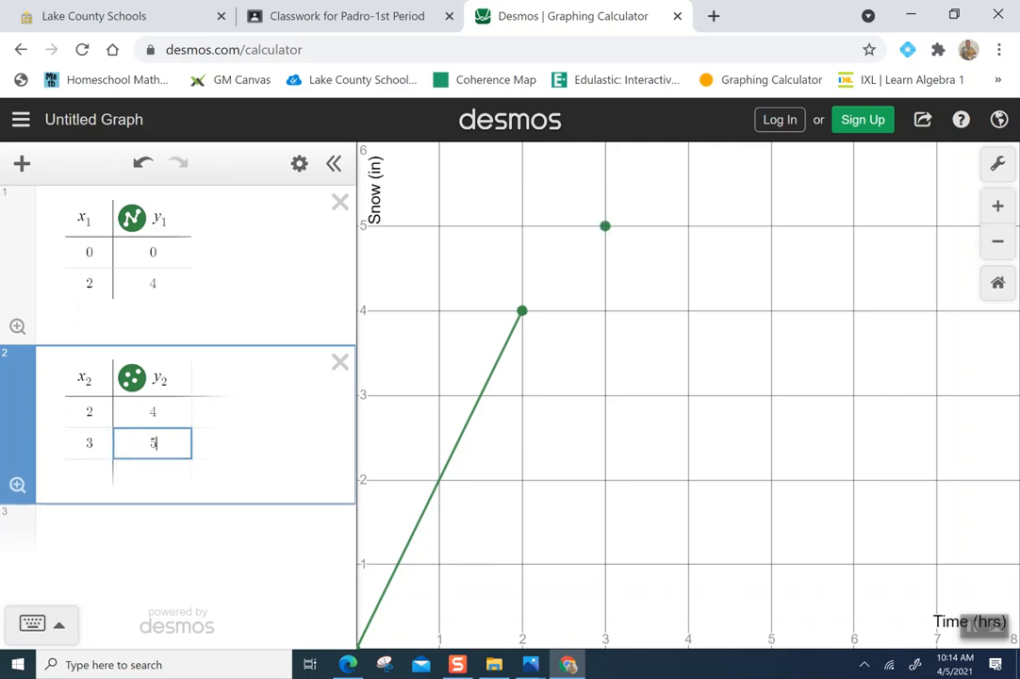
pyautogui.press('Tab')
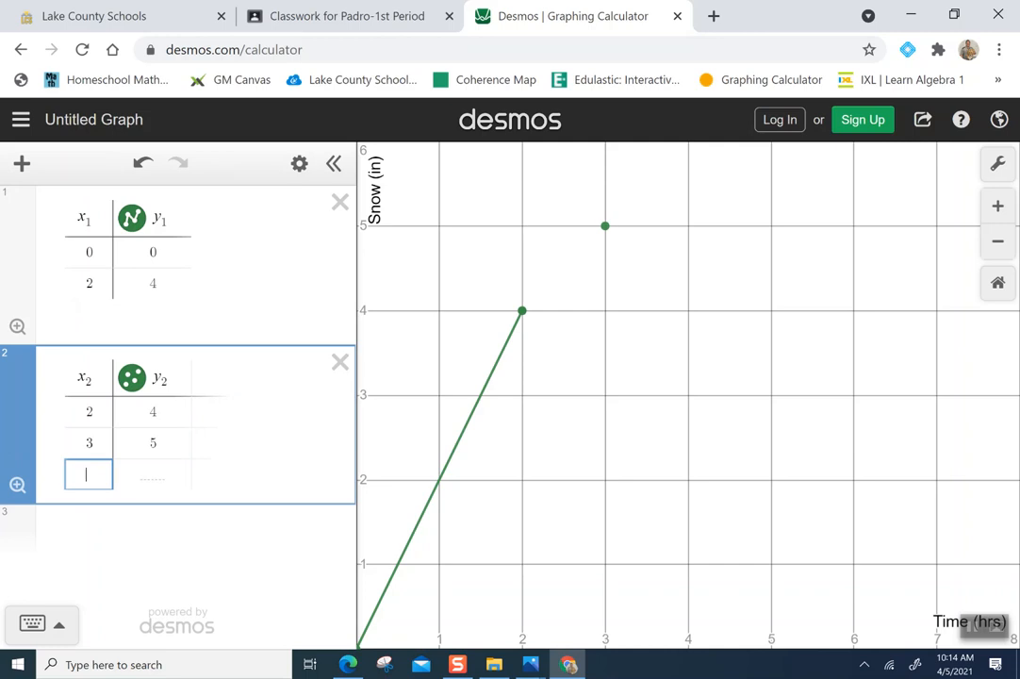
# Step: Turn on connecting lines for the points of the second table
pyautogui.click(132, 382)
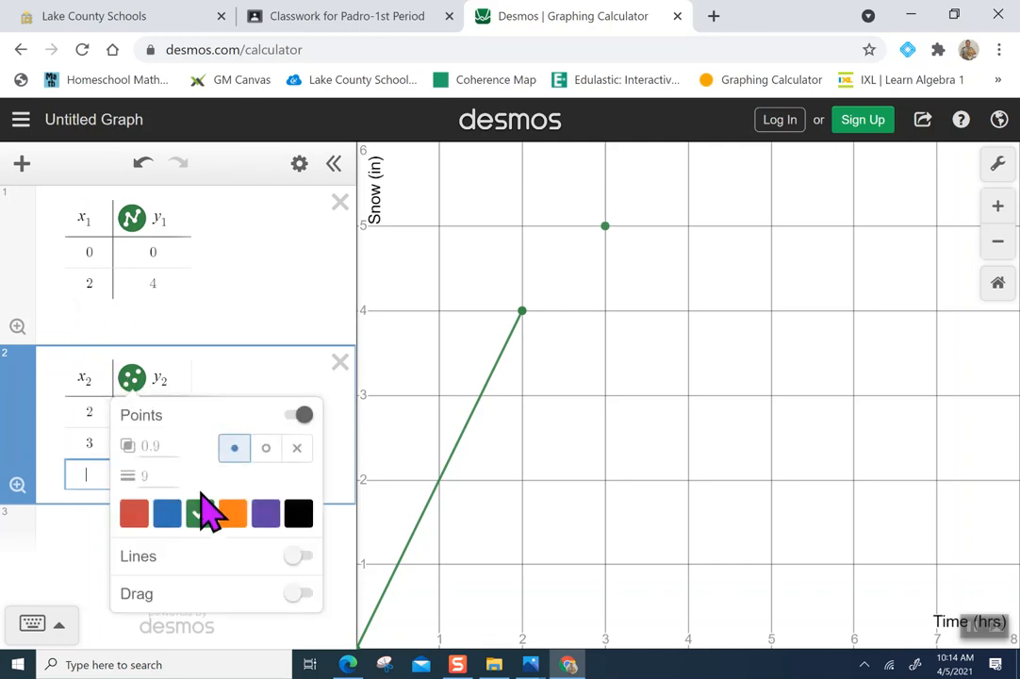
pyautogui.click(300, 557)
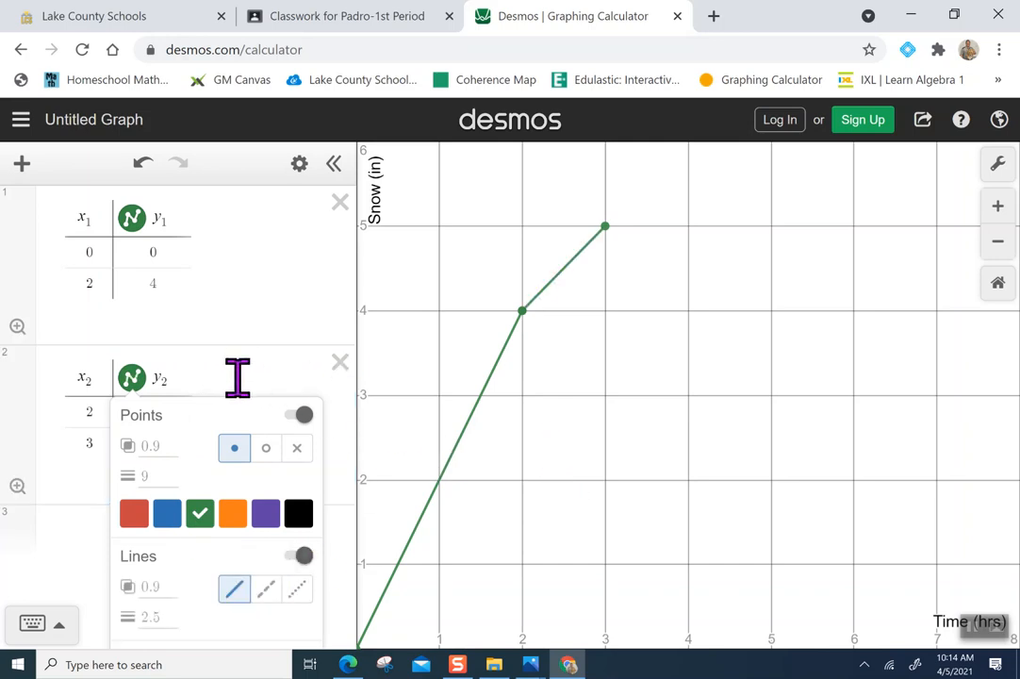
pyautogui.click(71, 521)
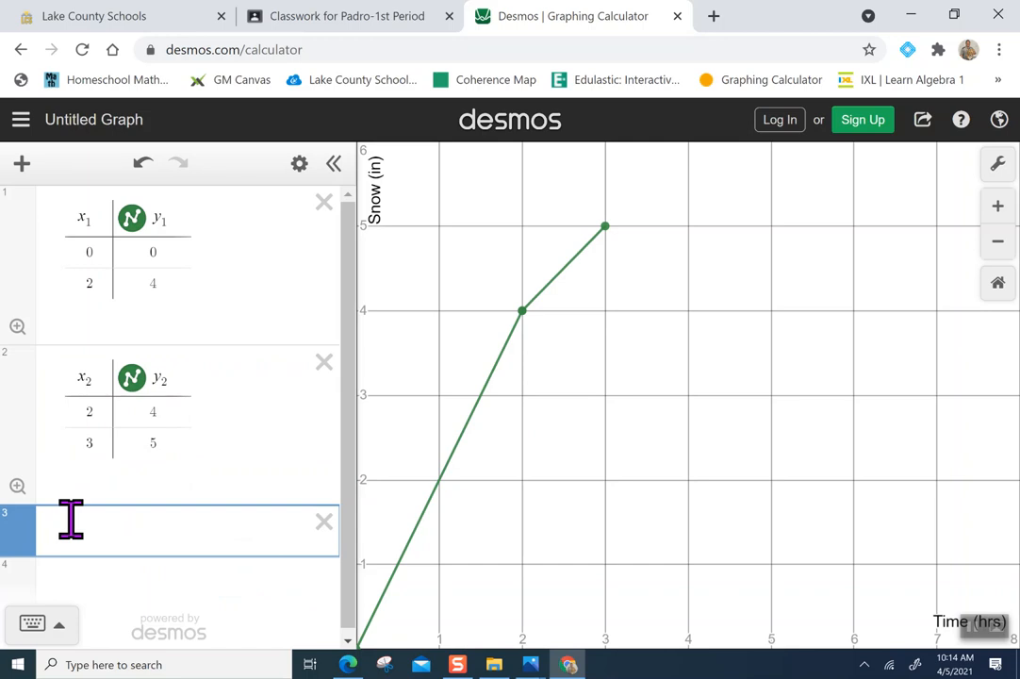
# Step: Add a third table containing the points (3, 5) and (6, 5)
pyautogui.click(24, 168)
pyautogui.click(62, 298)
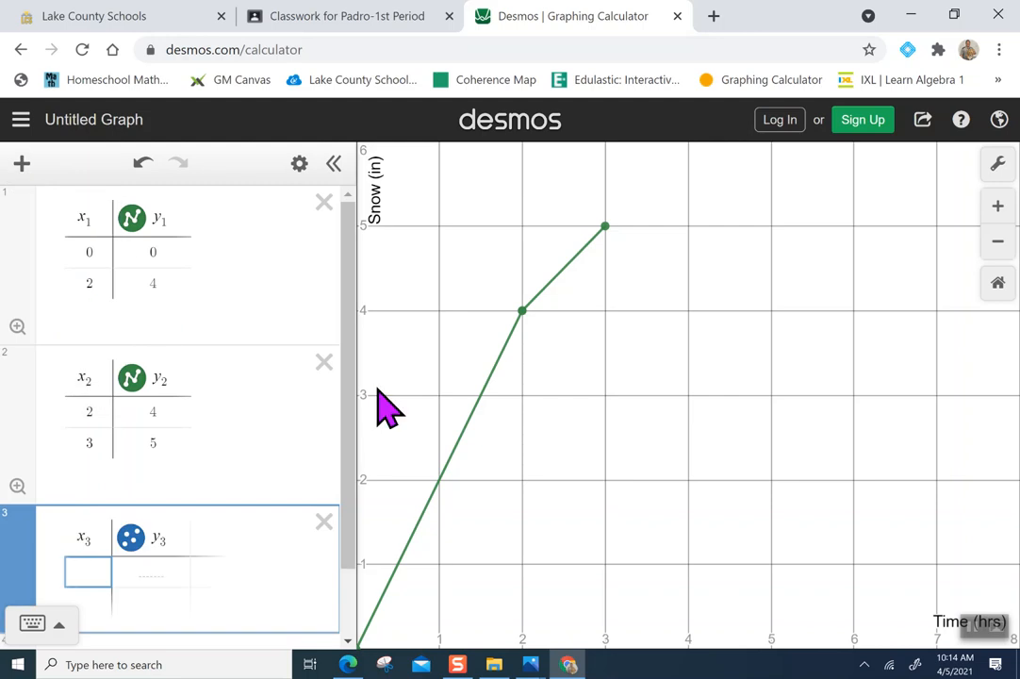
pyautogui.write('3')
pyautogui.press('Tab')
pyautogui.write('5')
pyautogui.press('Return')
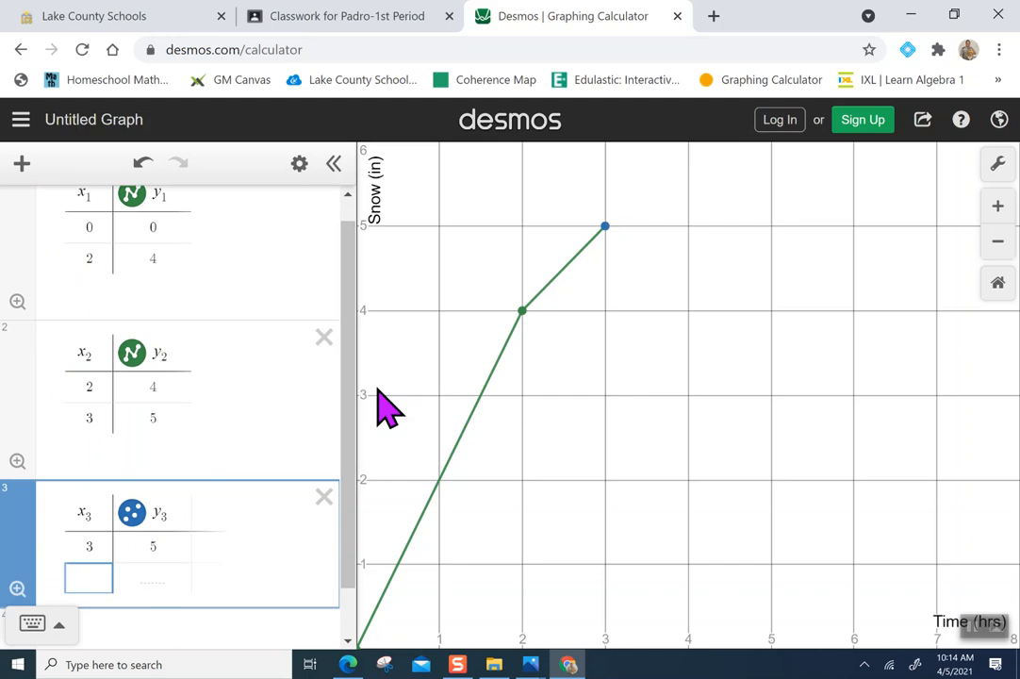
pyautogui.write('6')
pyautogui.press('Tab')
pyautogui.write('5')
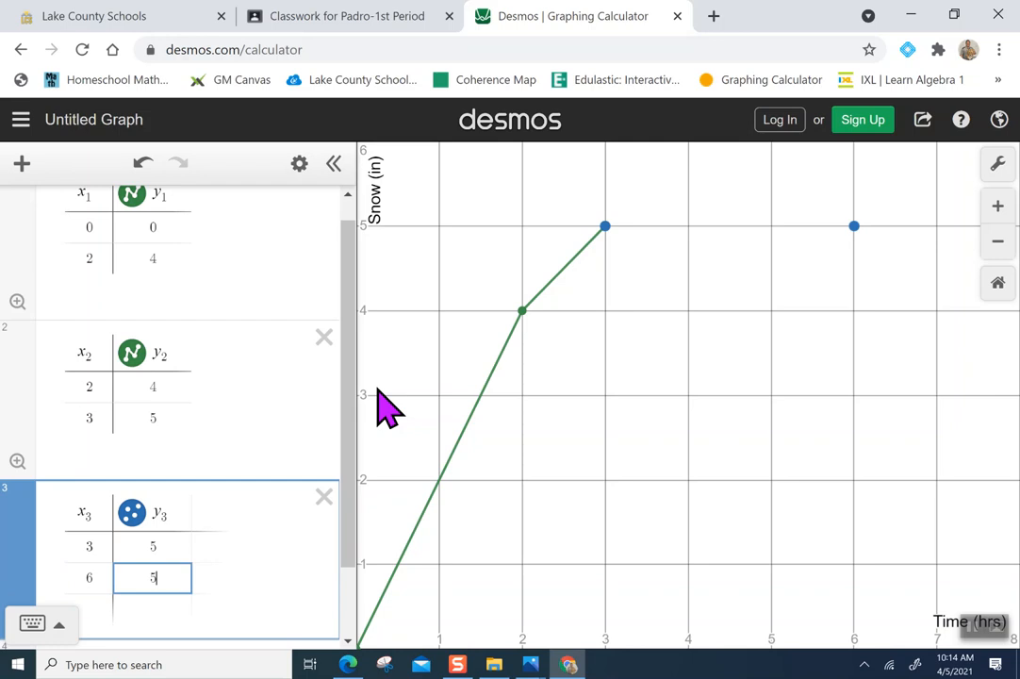
# Step: Turn on connecting lines for the points of the third table
pyautogui.click(135, 528)
pyautogui.click(136, 533)
pyautogui.click(135, 533)
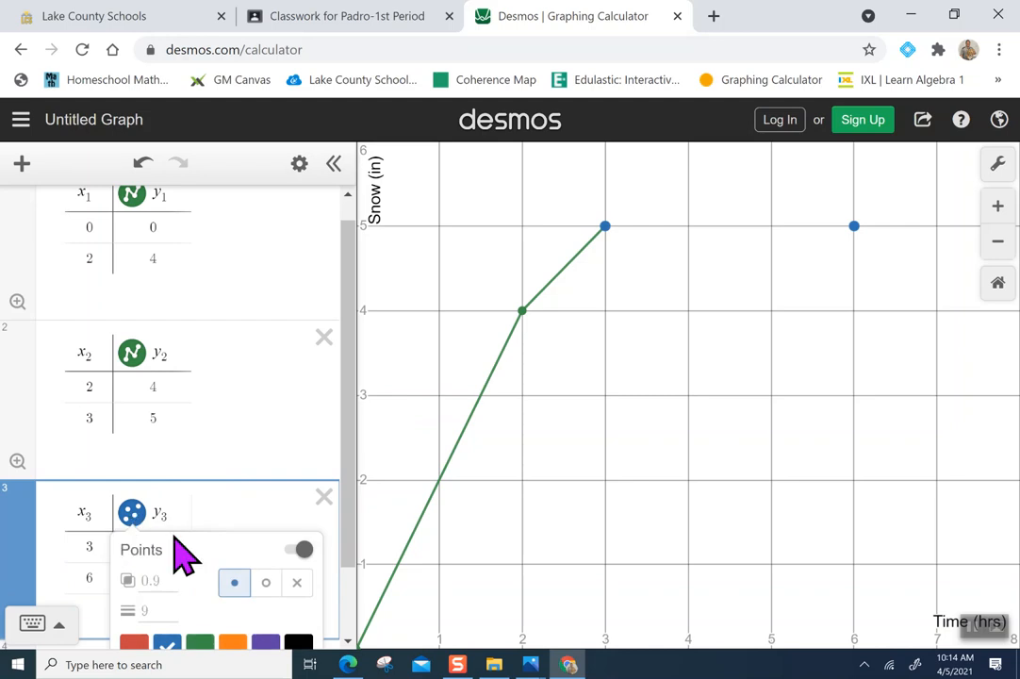
pyautogui.moveTo(352, 500); pyautogui.dragTo(339, 585)
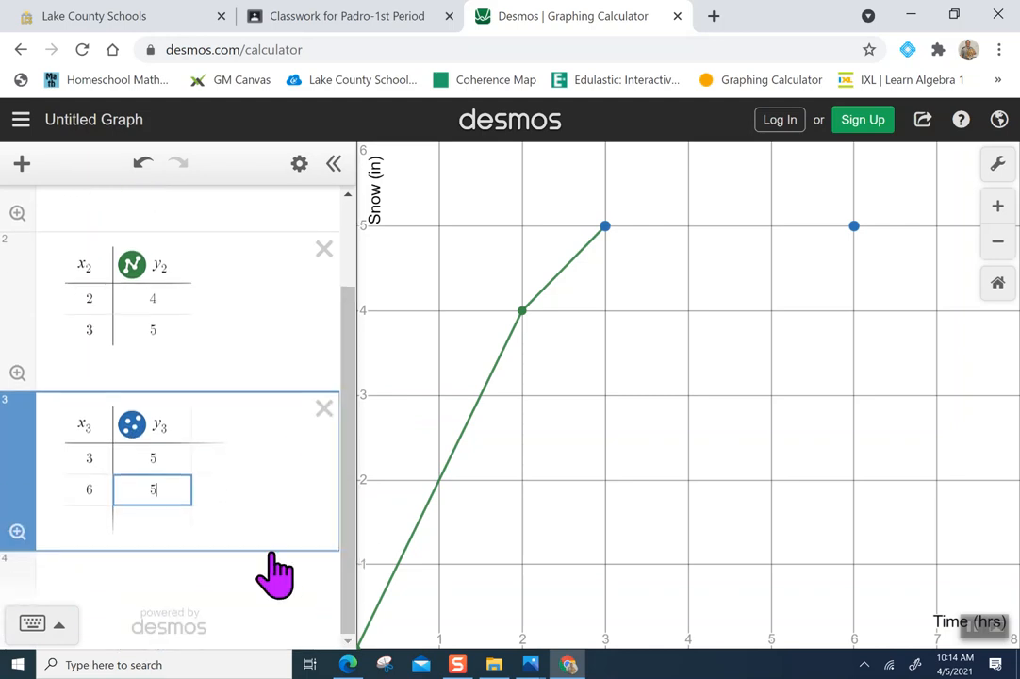
pyautogui.click(133, 435)
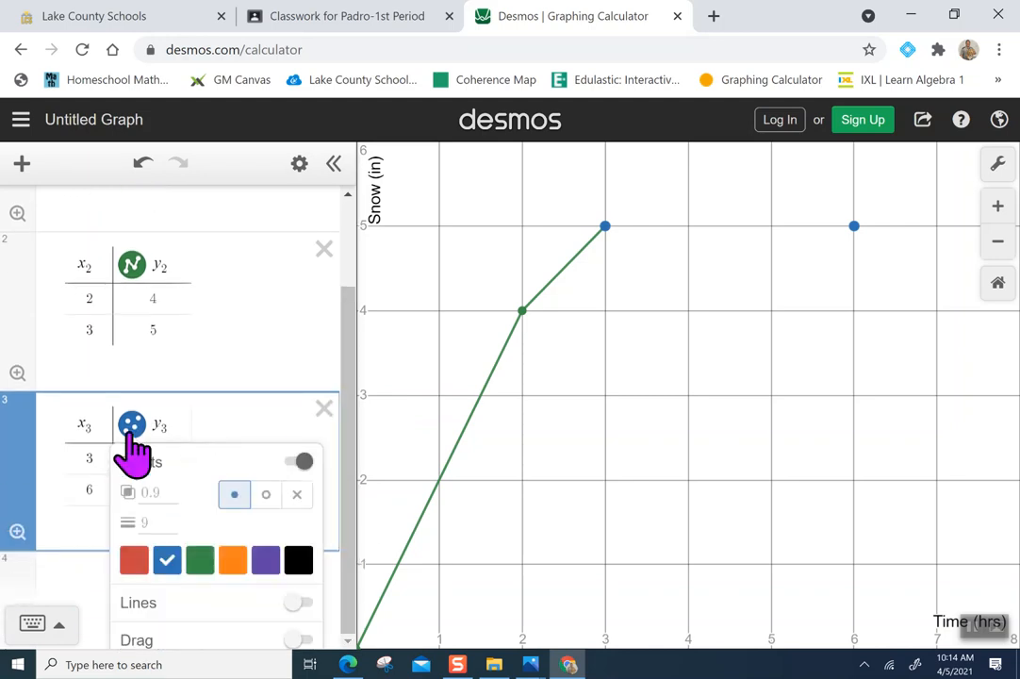
pyautogui.click(304, 621)
pyautogui.click(308, 621)
pyautogui.click(306, 621)
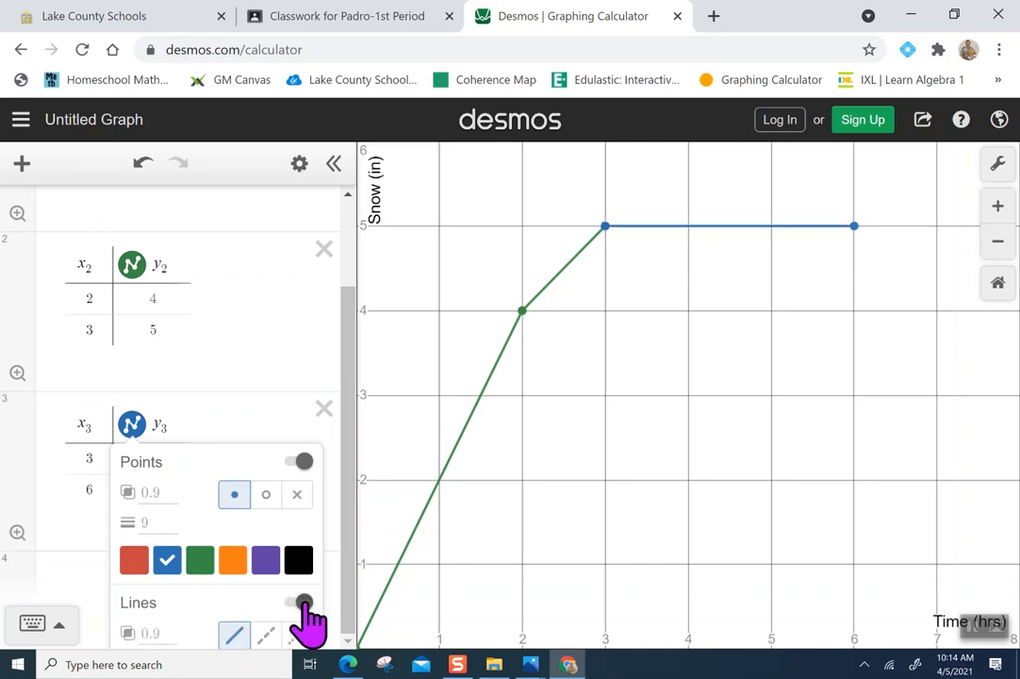
pyautogui.click(351, 359)
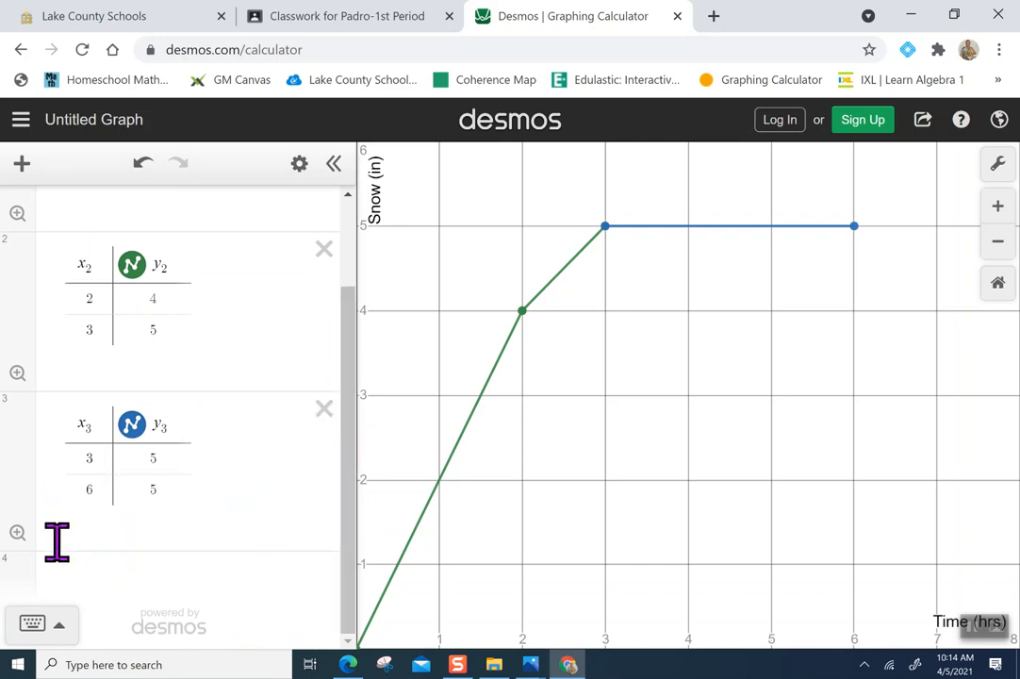
# Step: Add a fourth table containing the points (6, 5) and (8, 4)
pyautogui.click(64, 592)
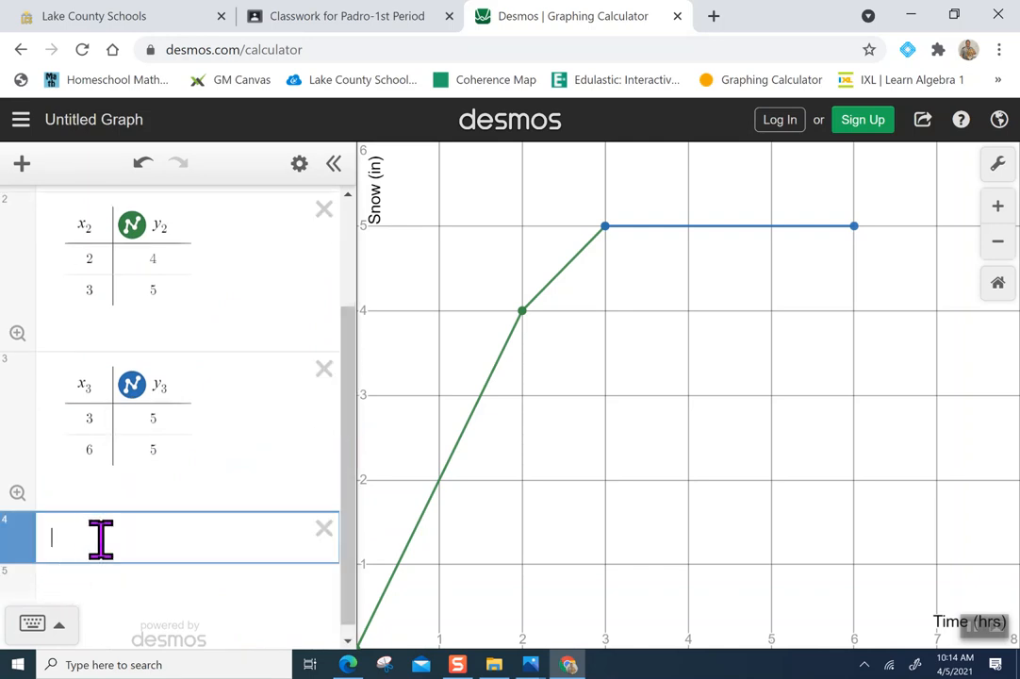
pyautogui.click(22, 163)
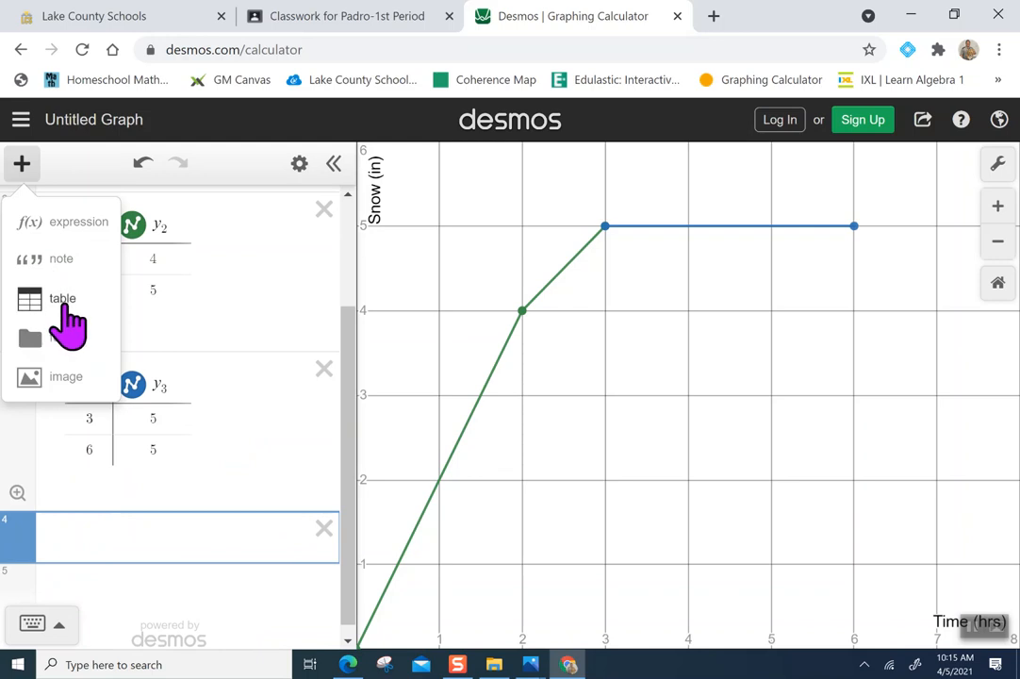
pyautogui.click(66, 297)
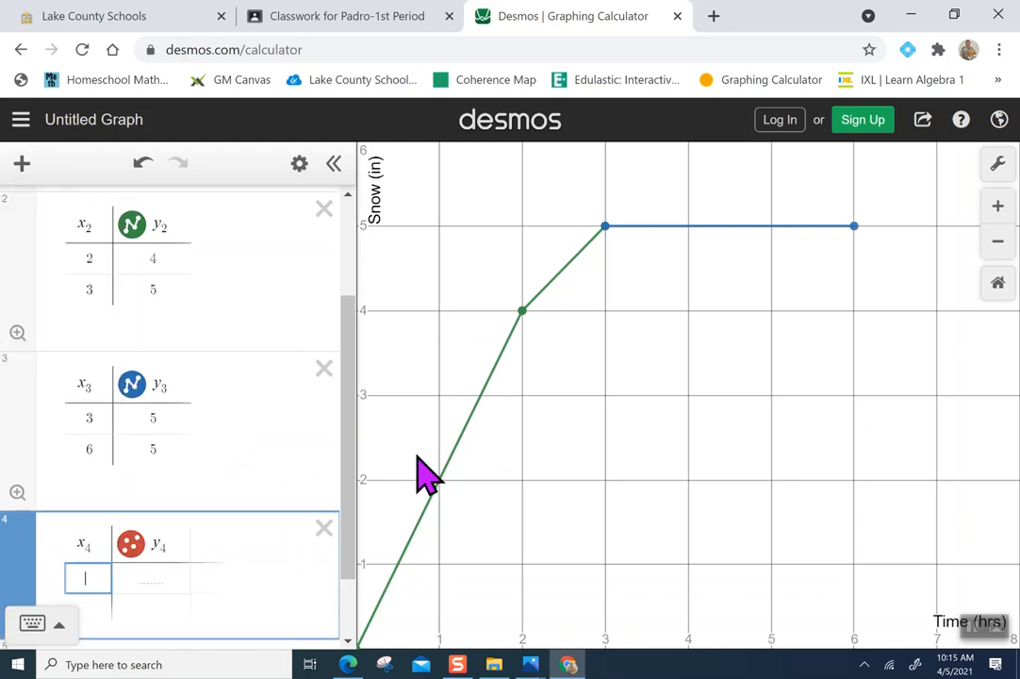
pyautogui.write('6')
pyautogui.press('Tab')
pyautogui.write('5')
pyautogui.press('Return')
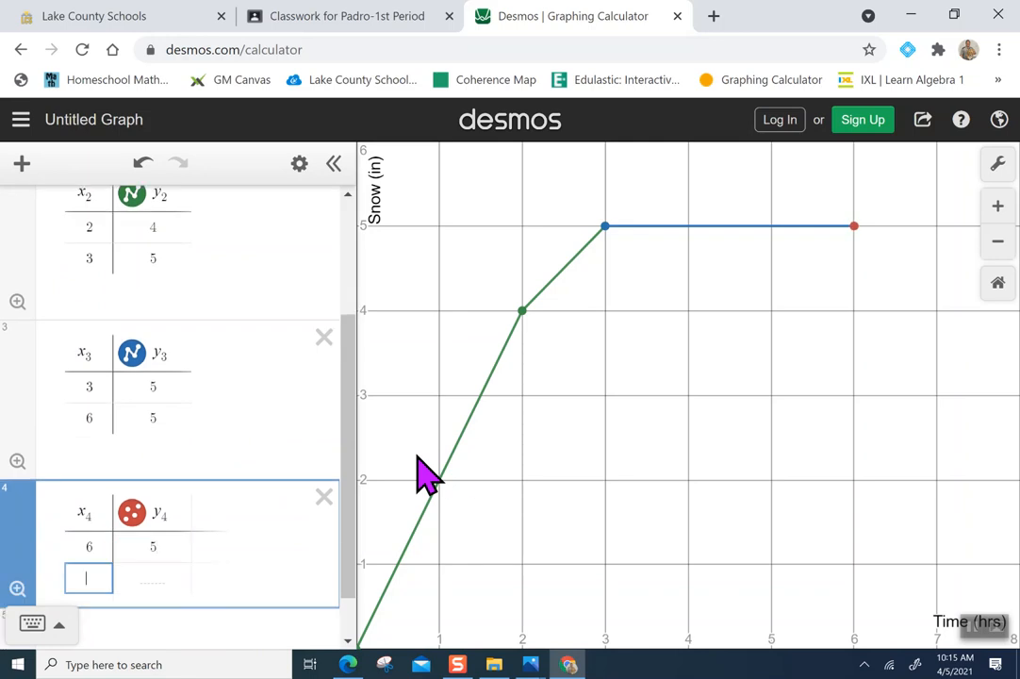
pyautogui.write('8')
pyautogui.press('Tab')
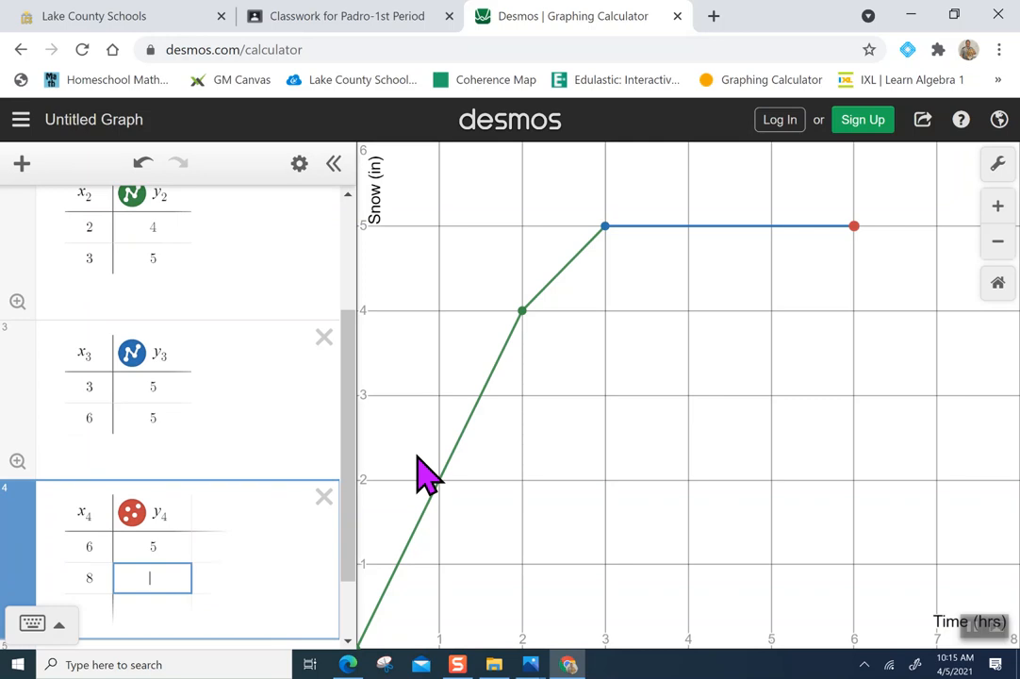
pyautogui.write('4')
pyautogui.press('Return')
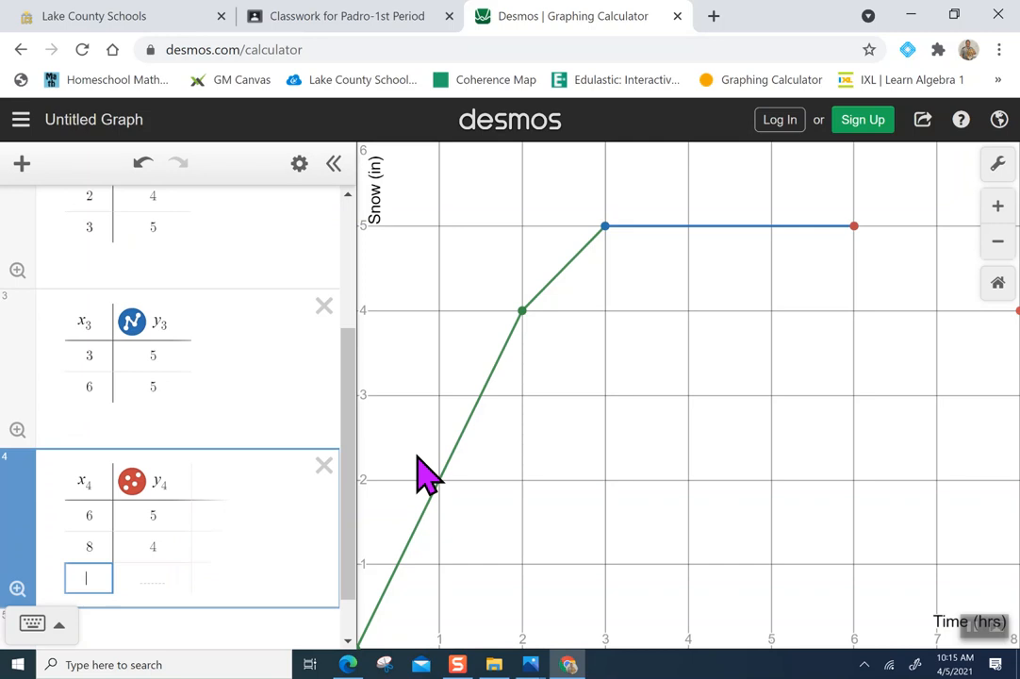
# Step: Turn on connecting lines for the points of the fourth table
pyautogui.moveTo(352, 456); pyautogui.dragTo(351, 571)
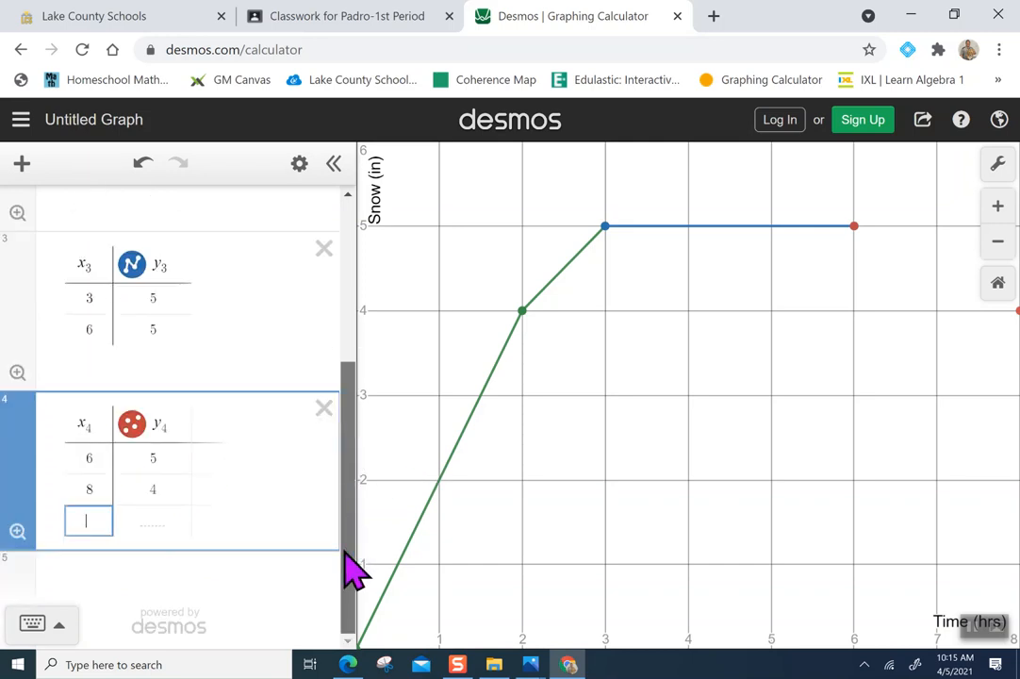
pyautogui.click(132, 425)
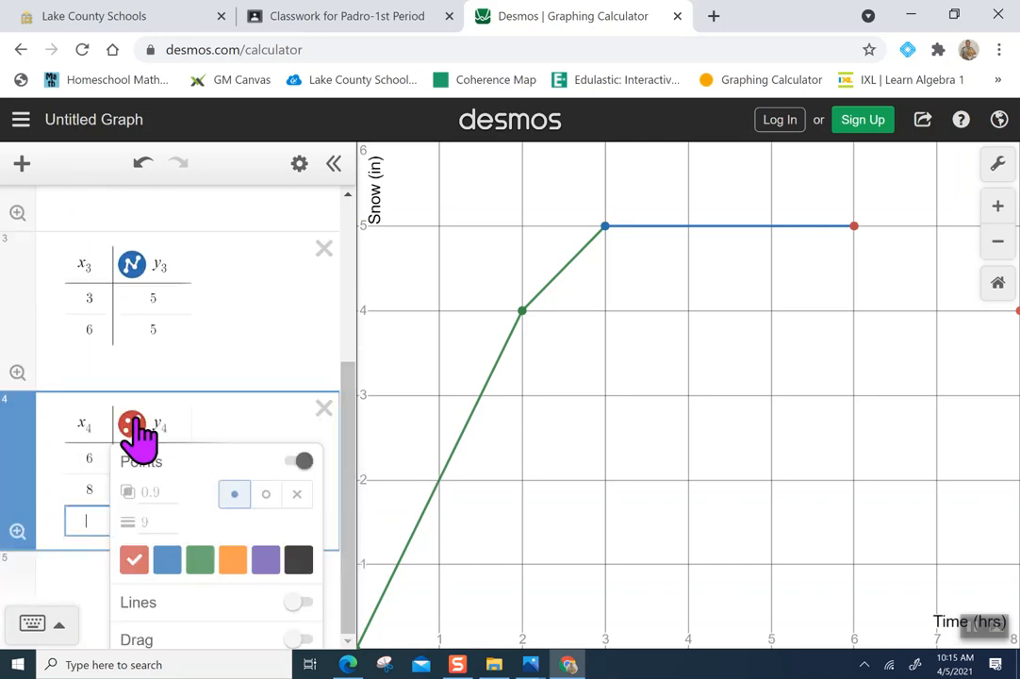
pyautogui.click(304, 601)
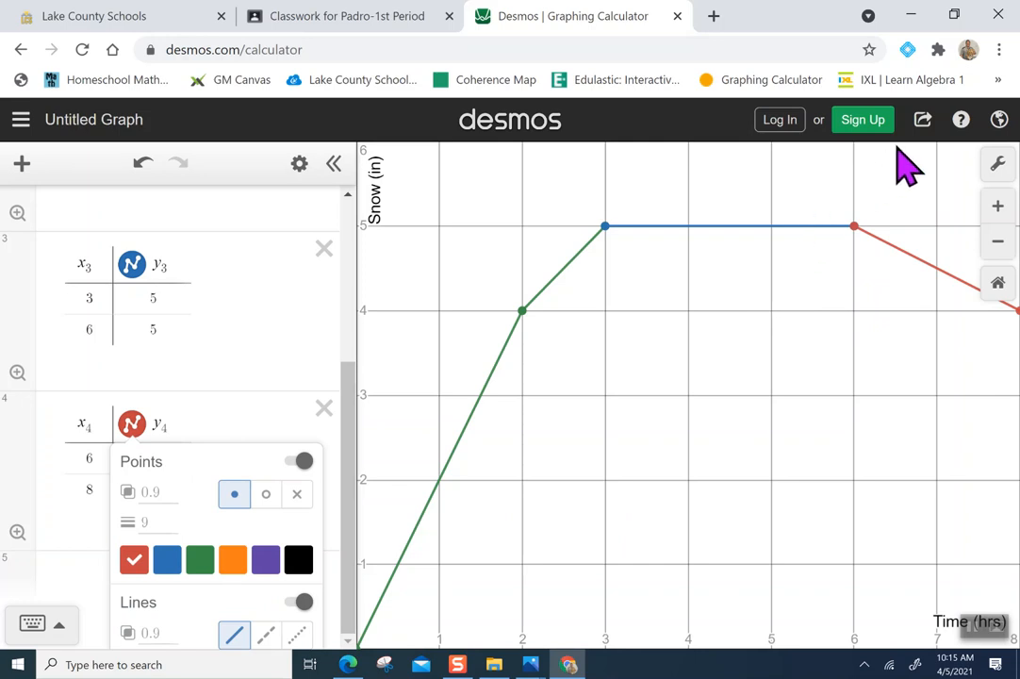
# Step: Export the graph as a PNG image and open the downloaded file desmos-graph (3).png
pyautogui.click(923, 124)
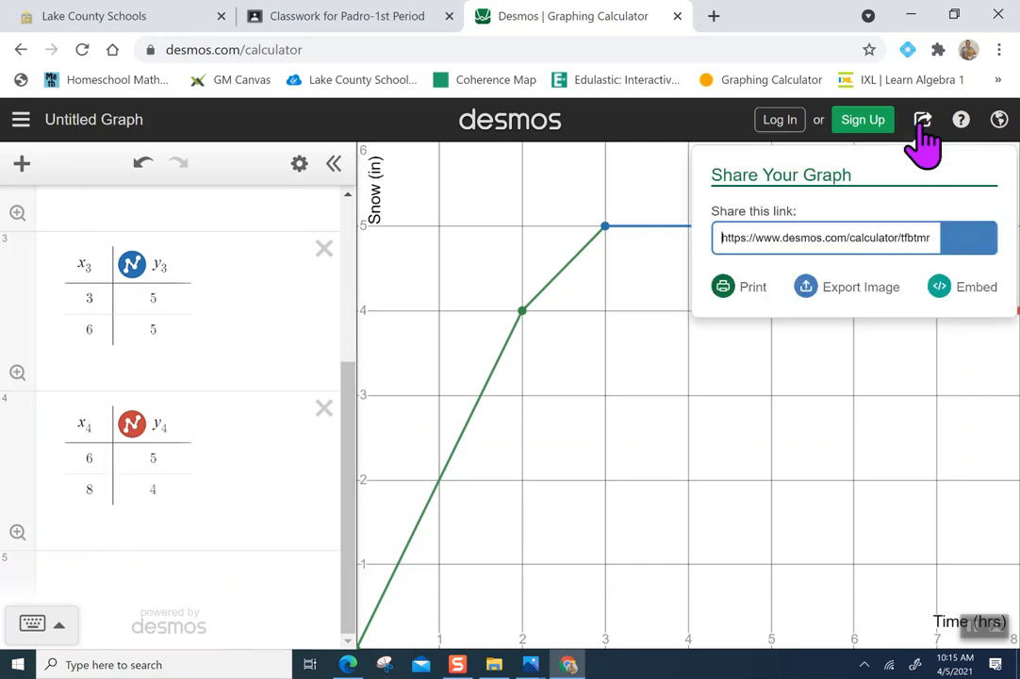
pyautogui.click(848, 292)
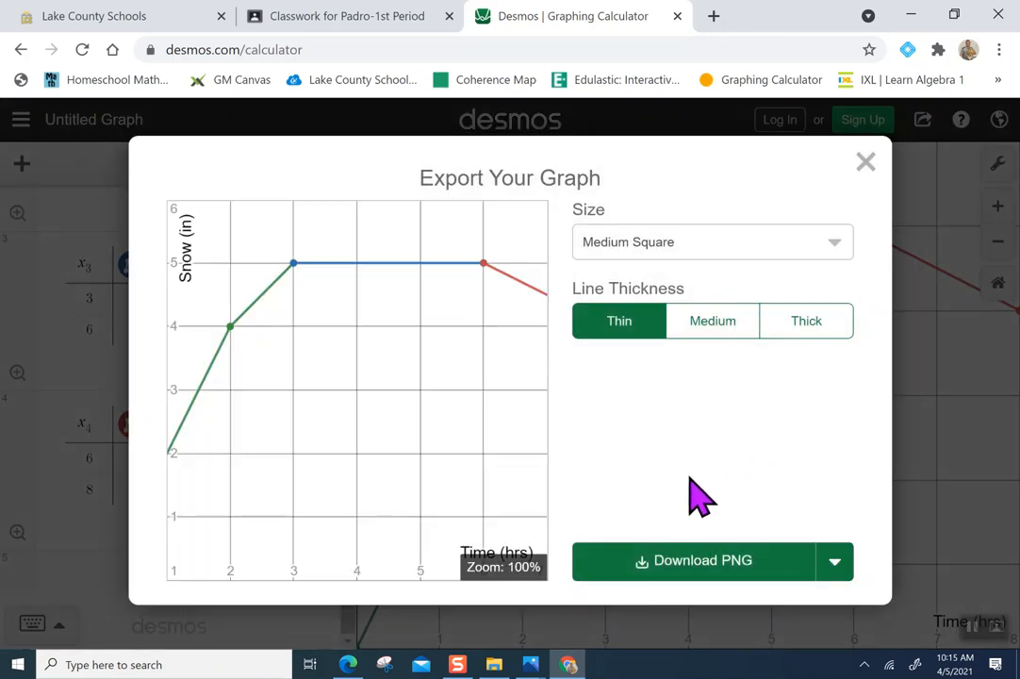
pyautogui.click(660, 566)
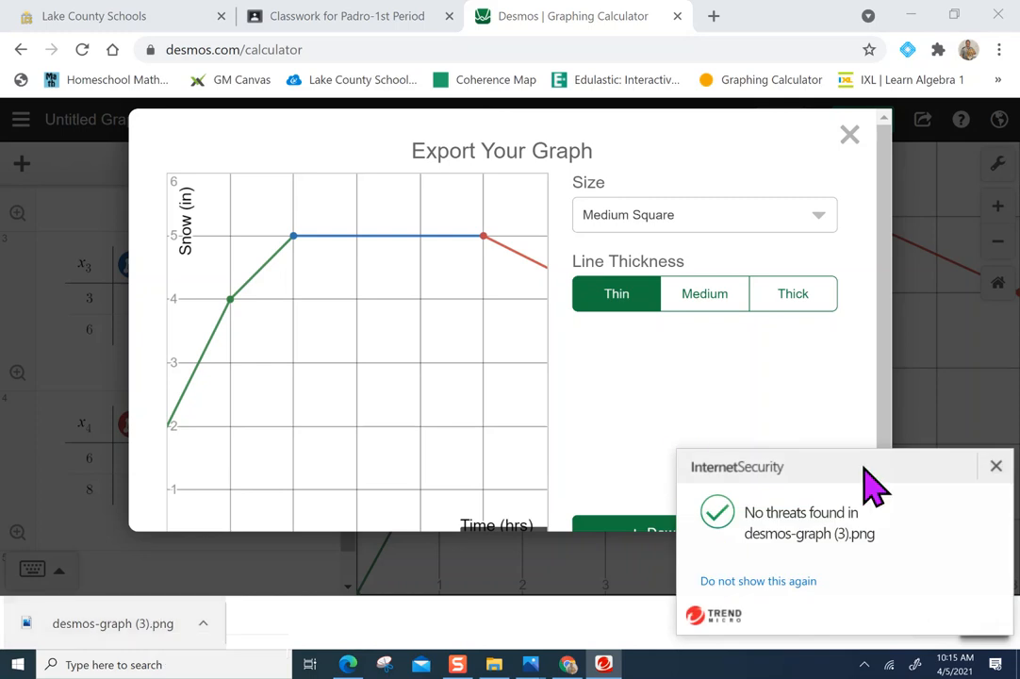
pyautogui.click(996, 467)
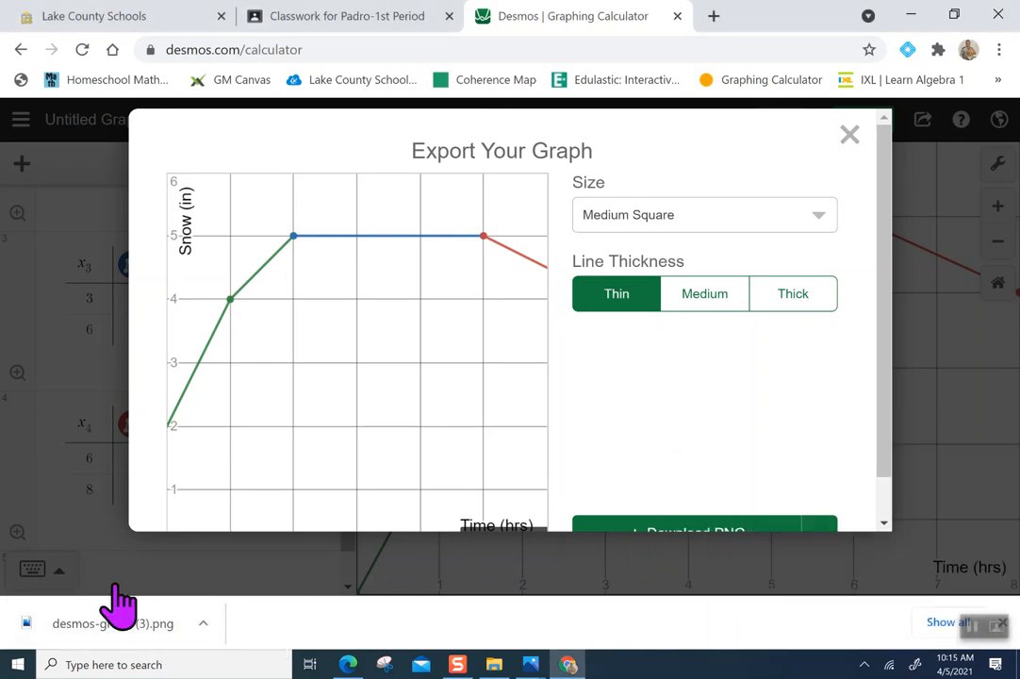
pyautogui.click(108, 630)
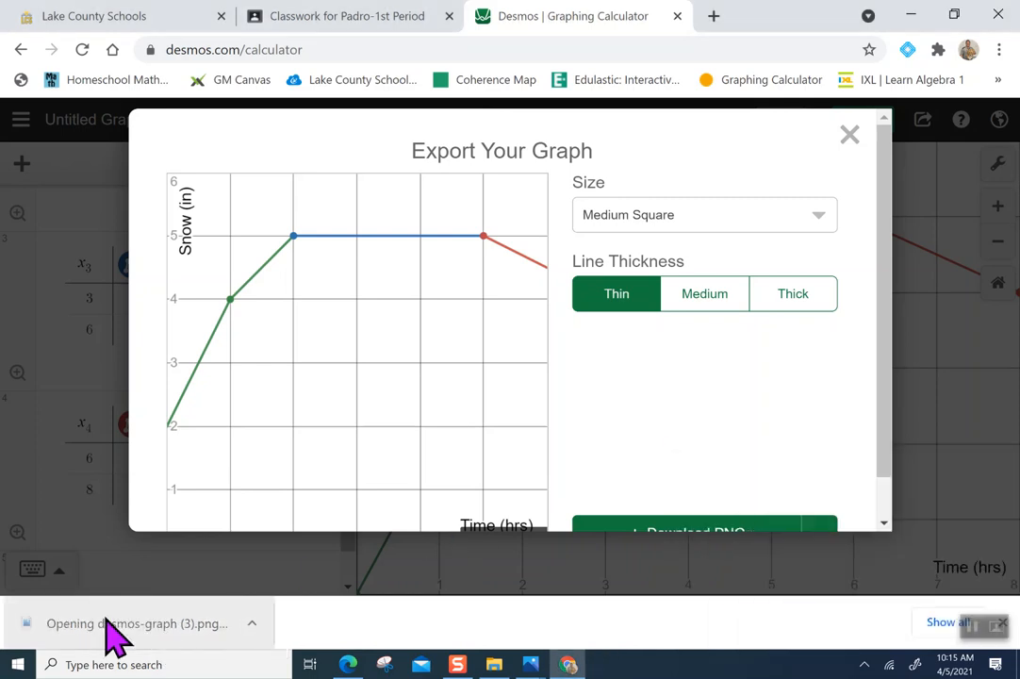